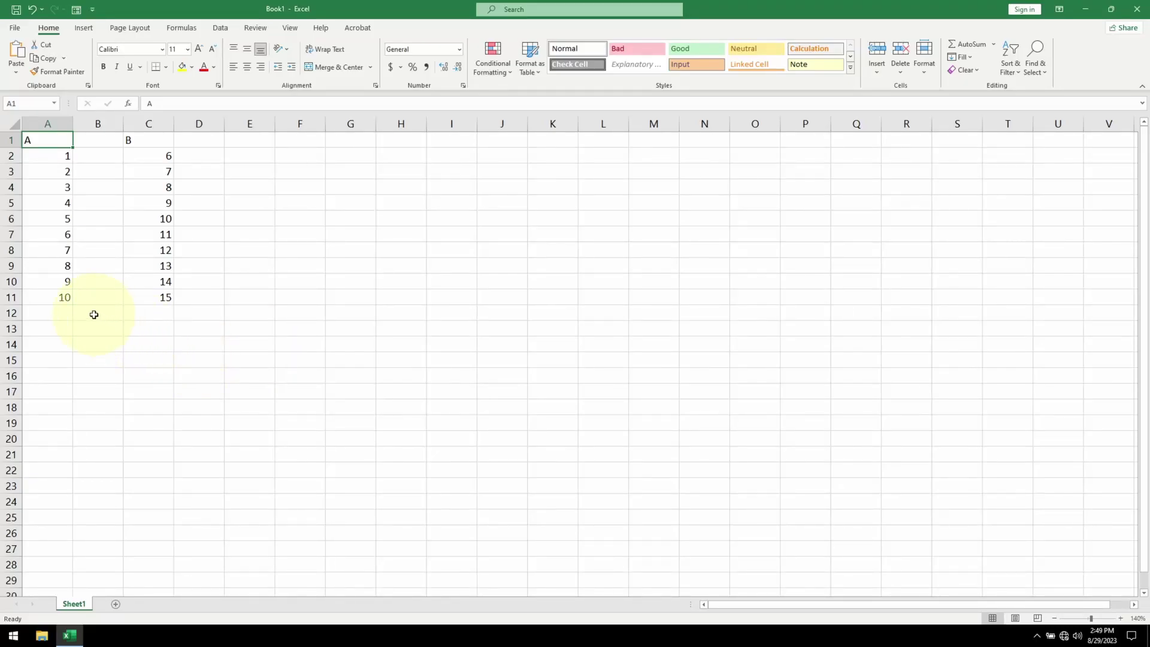
- Format A1:A11 as a light-style table with headers, creating Table1
left_click(61, 301, "shift")
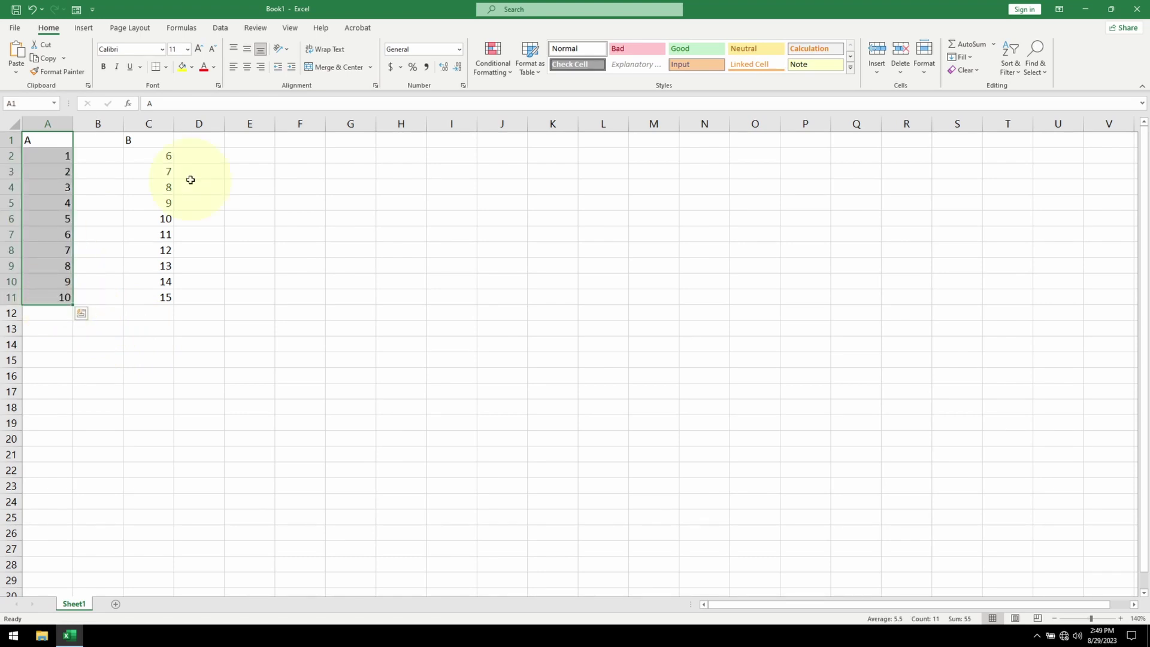
left_click(528, 68)
left_click(559, 142)
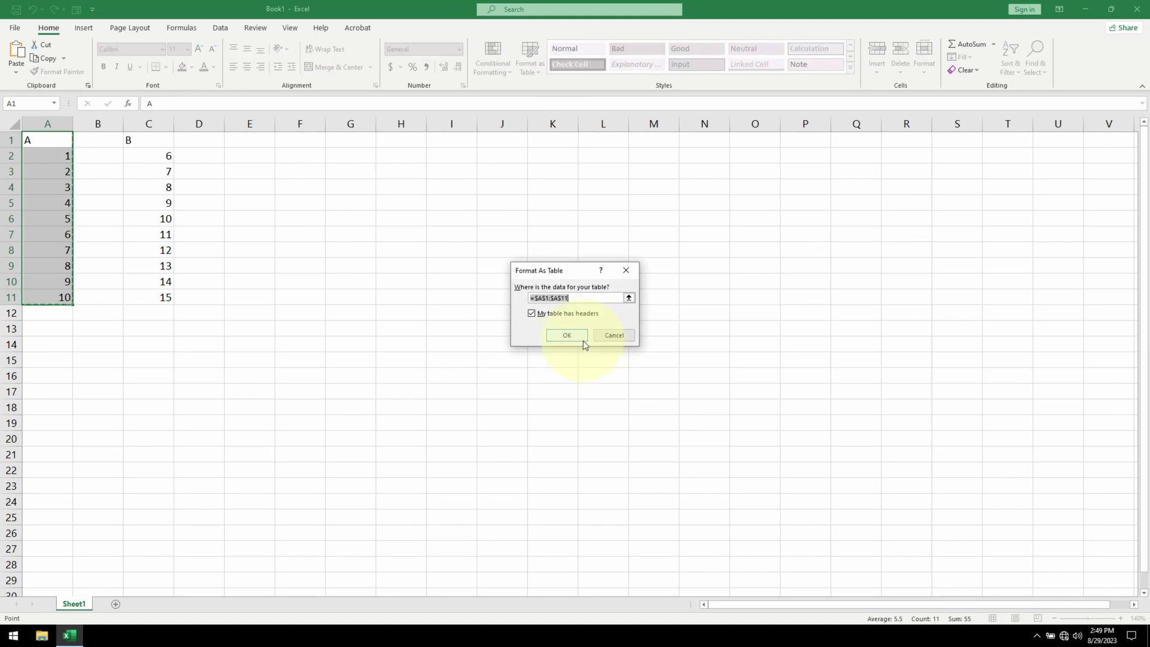
left_click(567, 336)
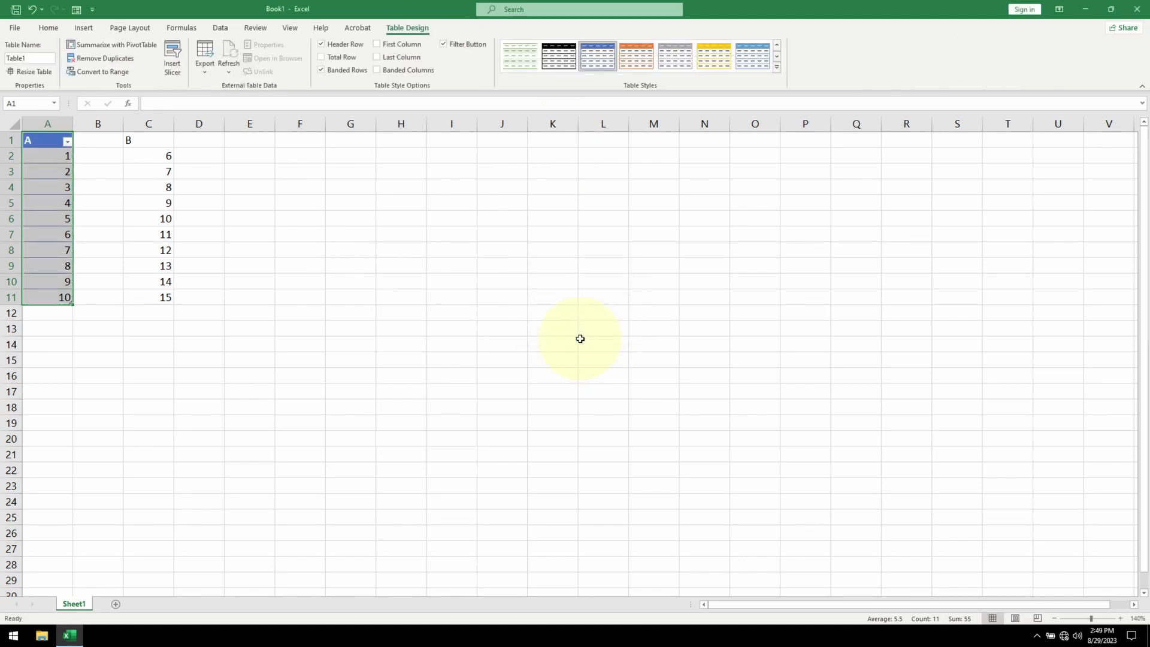
left_click(164, 142)
- Format C1:C11 as an orange-styled table with headers, creating Table2
left_click(163, 294, "shift")
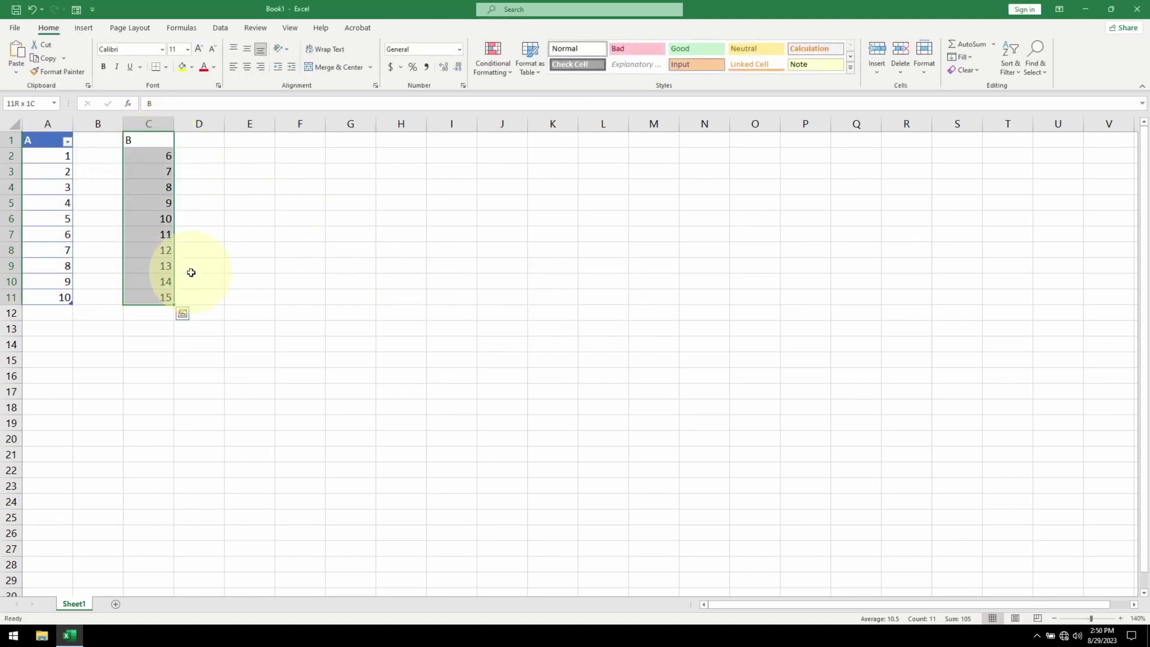
left_click(530, 77)
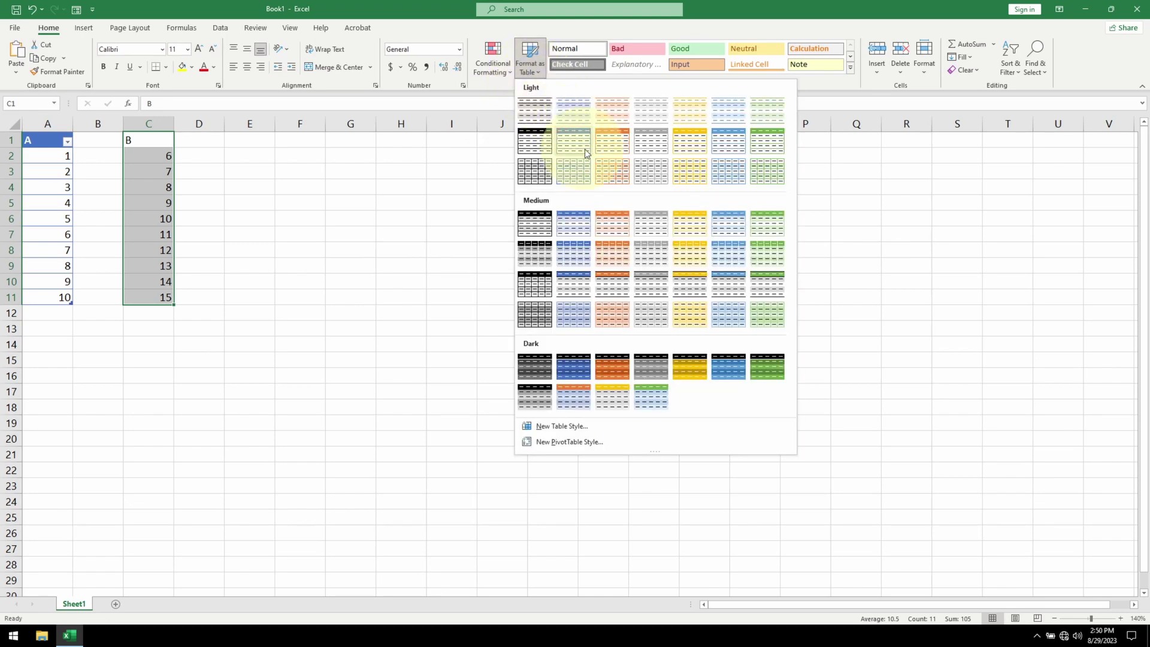
left_click(607, 149)
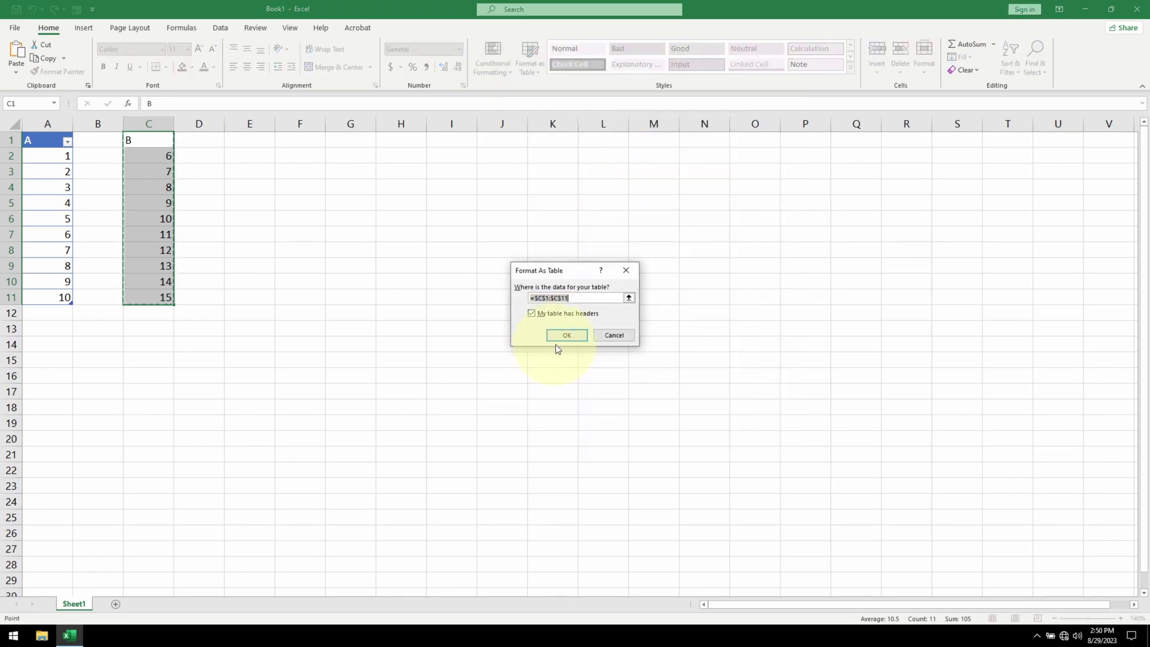
left_click(564, 336)
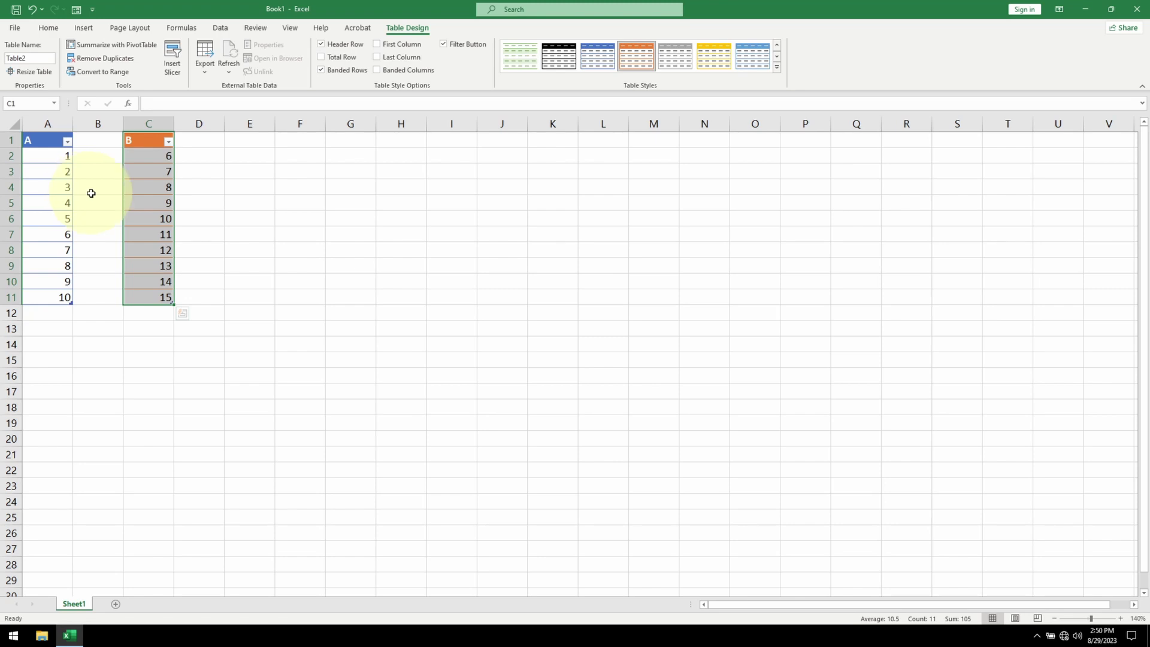
left_click(59, 204)
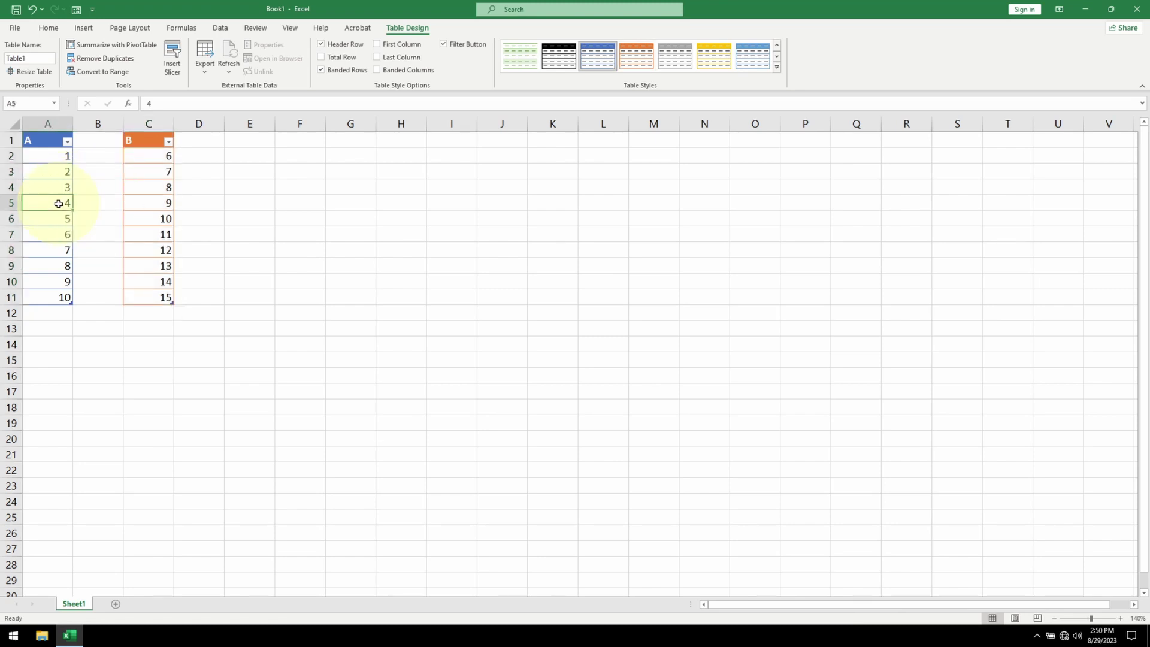
- Build a Power Query query from table A, rename it TableA, and choose Close & Load To
left_click(221, 30)
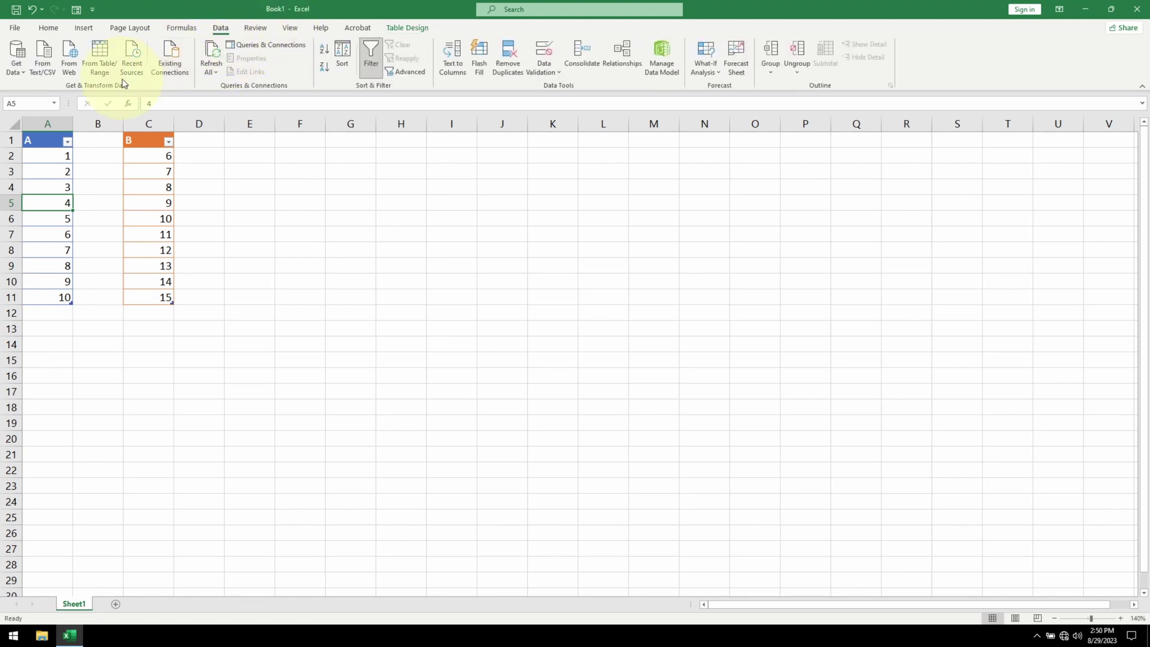
left_click(105, 54)
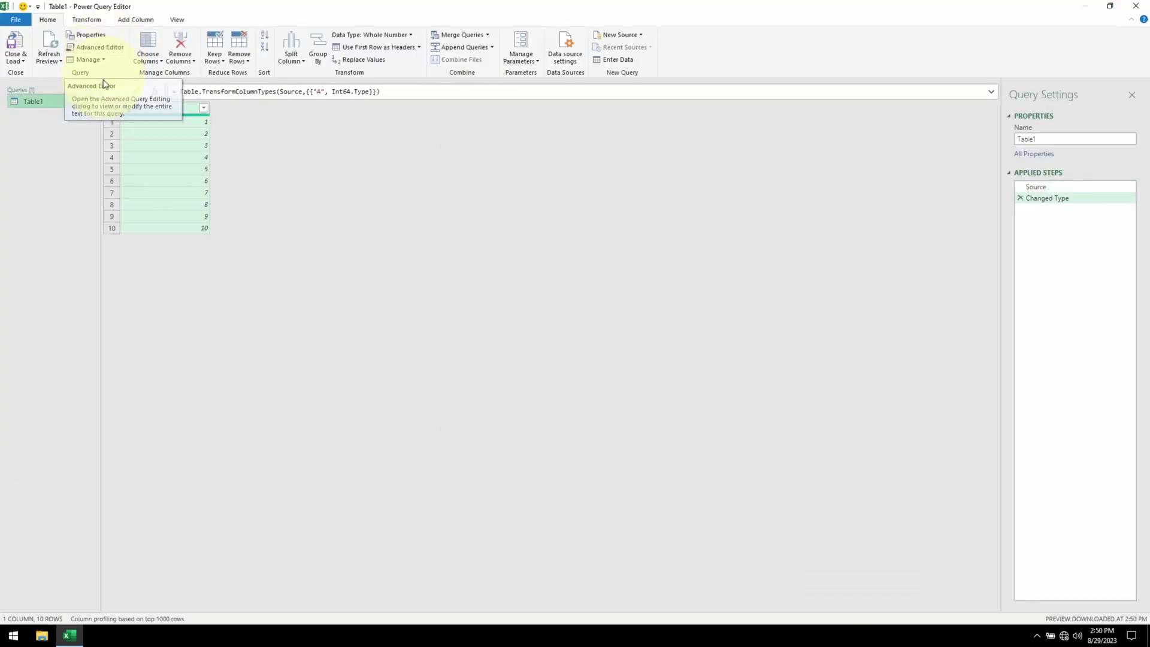
right_click(53, 106)
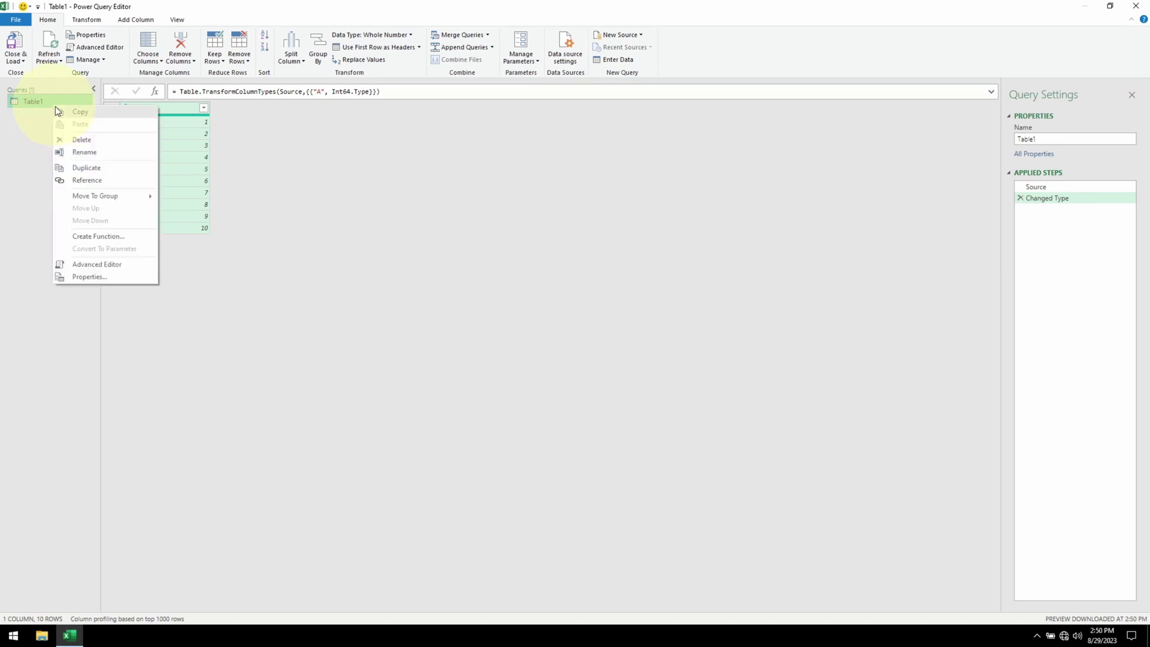
left_click(84, 152)
key("End")
key("BackSpace")
type("A")
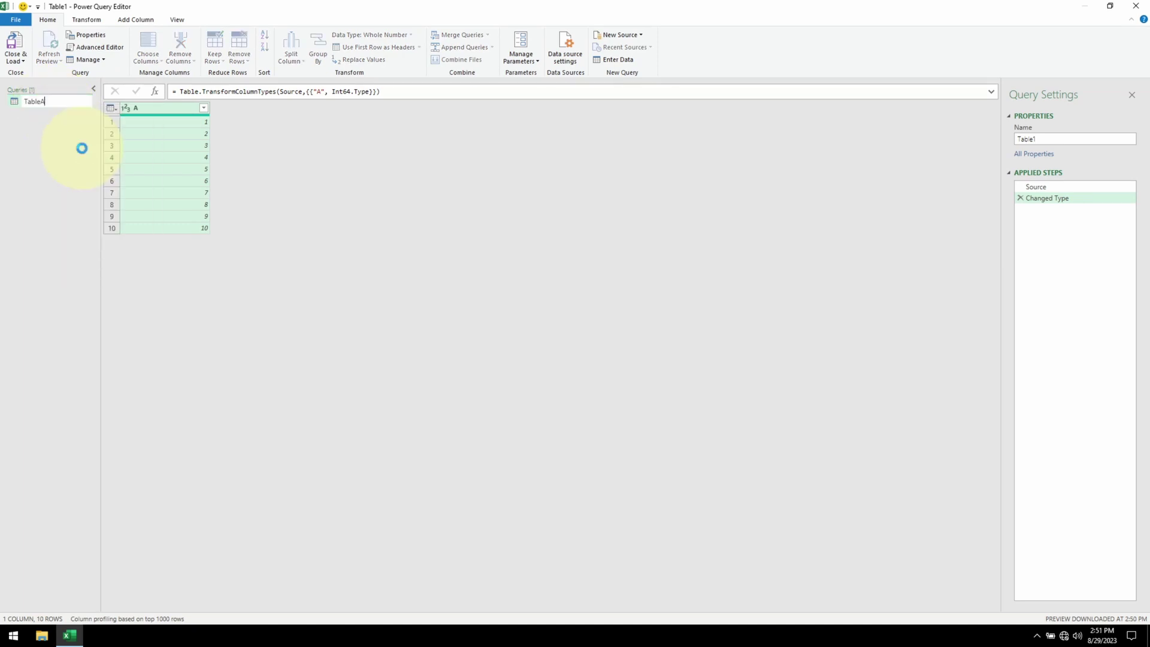
key("Return")
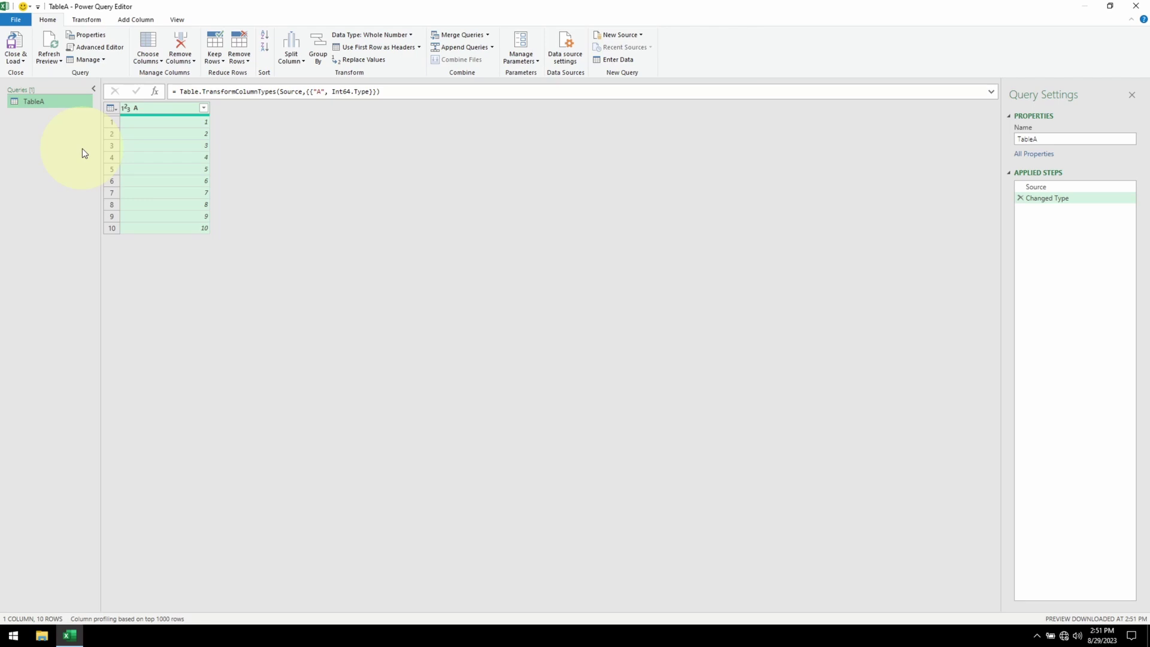
left_click(14, 63)
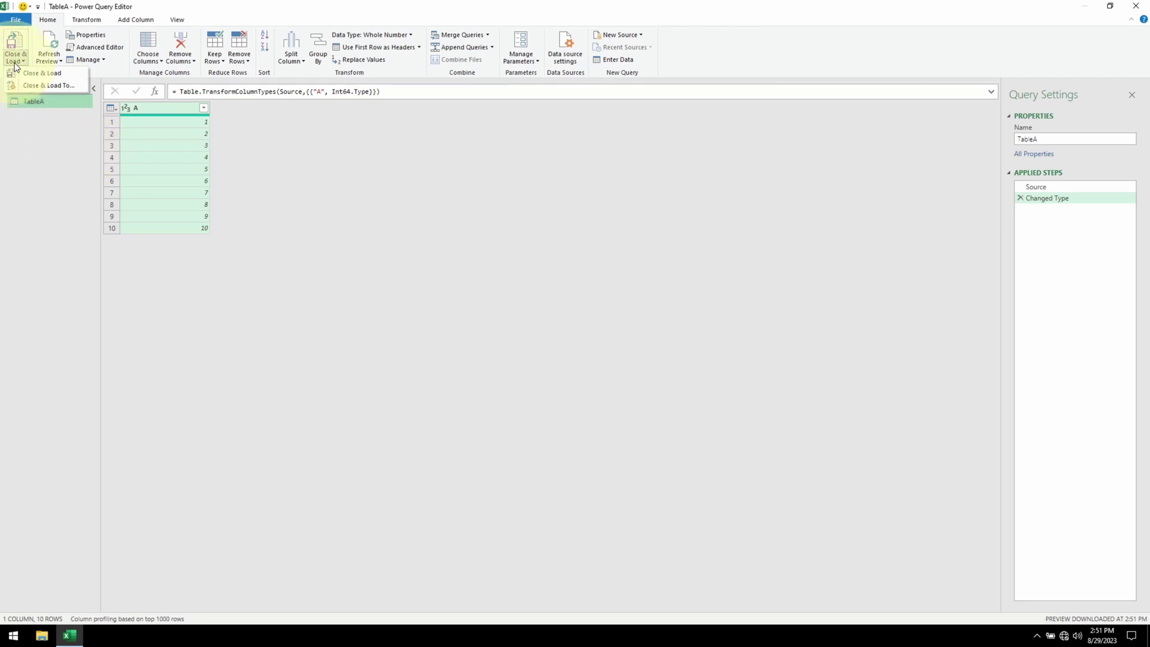
left_click(62, 87)
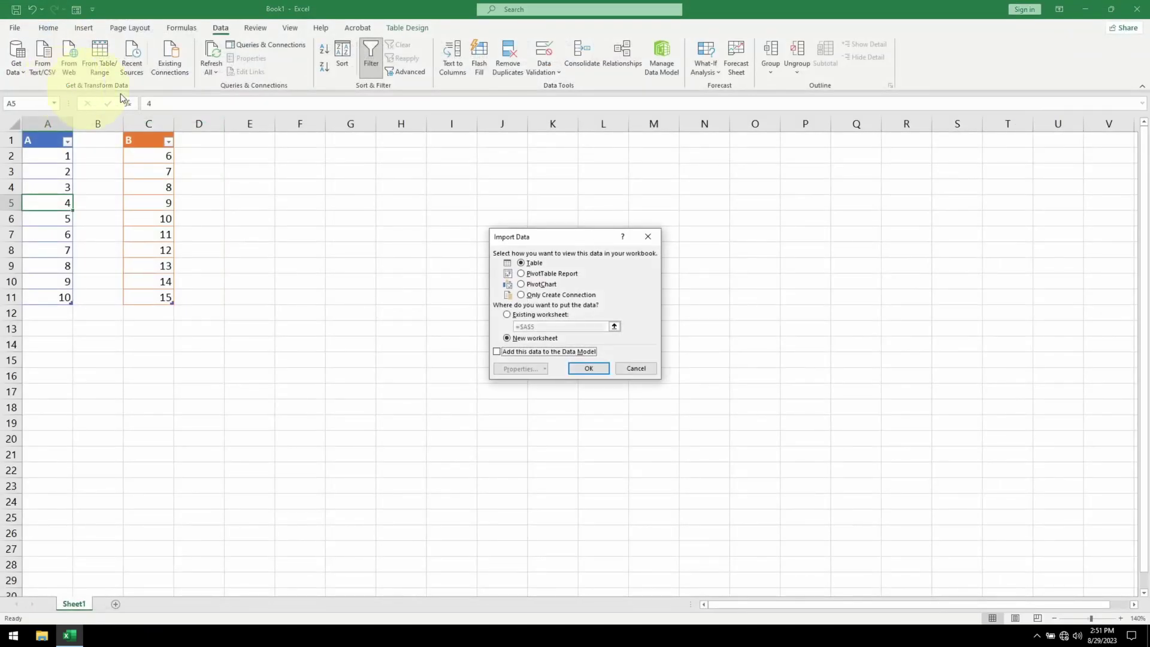
- Load TableA as a connection-only query
left_click(584, 296)
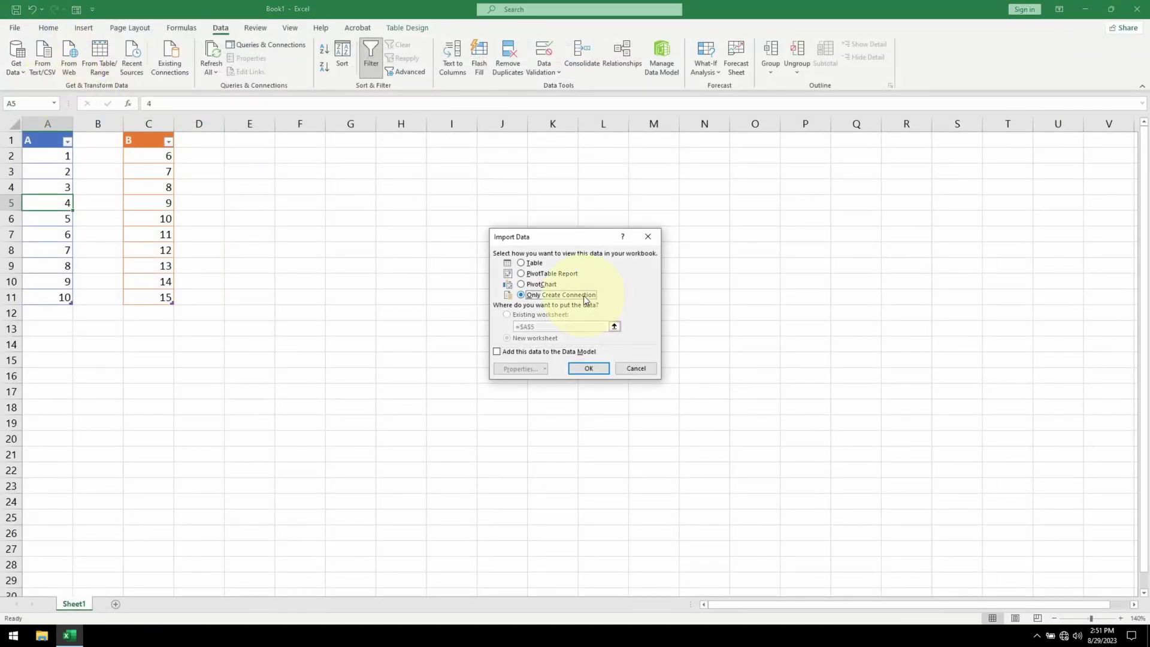
left_click(589, 369)
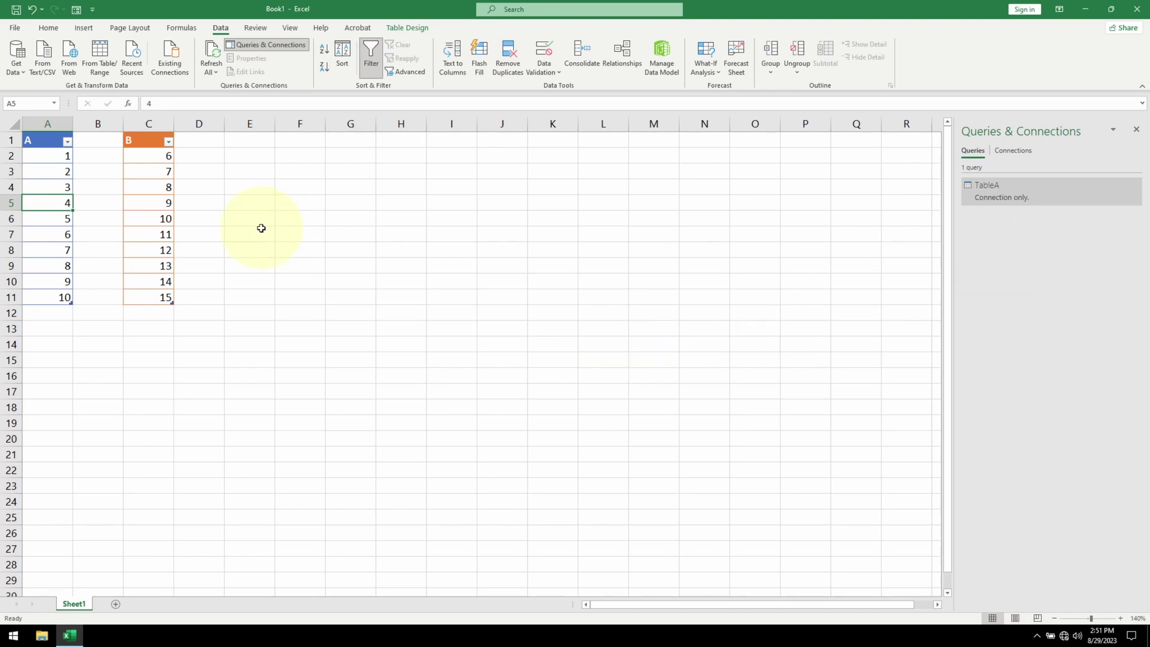
- Create a Power Query query from table B and rename it TableB
right_click(159, 194)
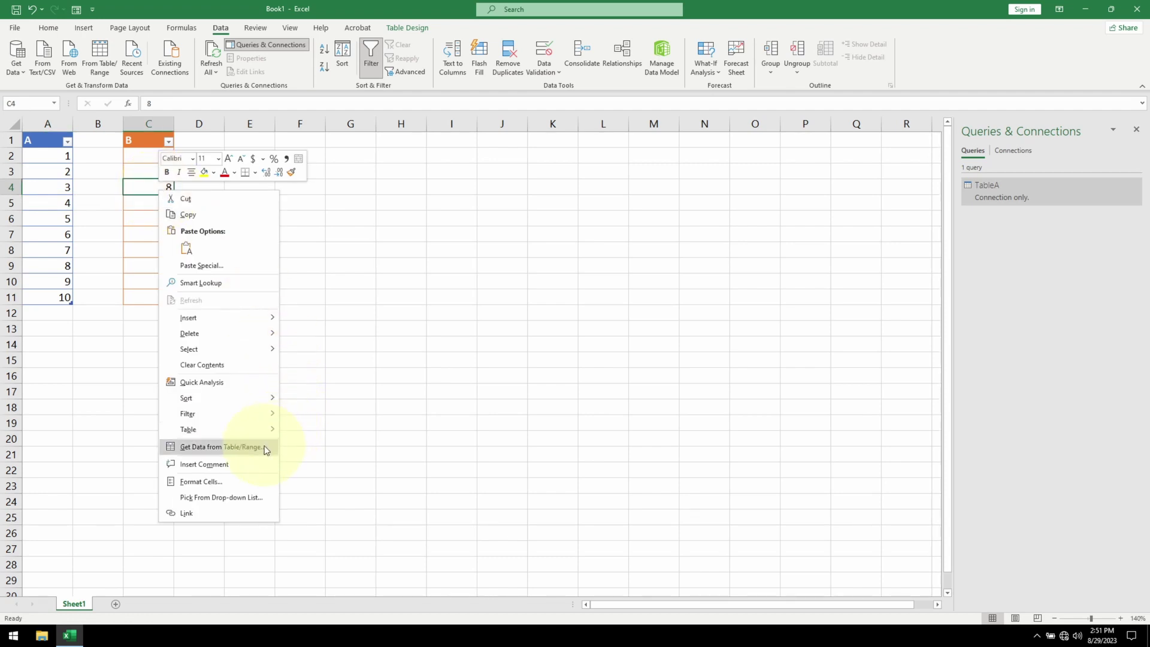
left_click(248, 452)
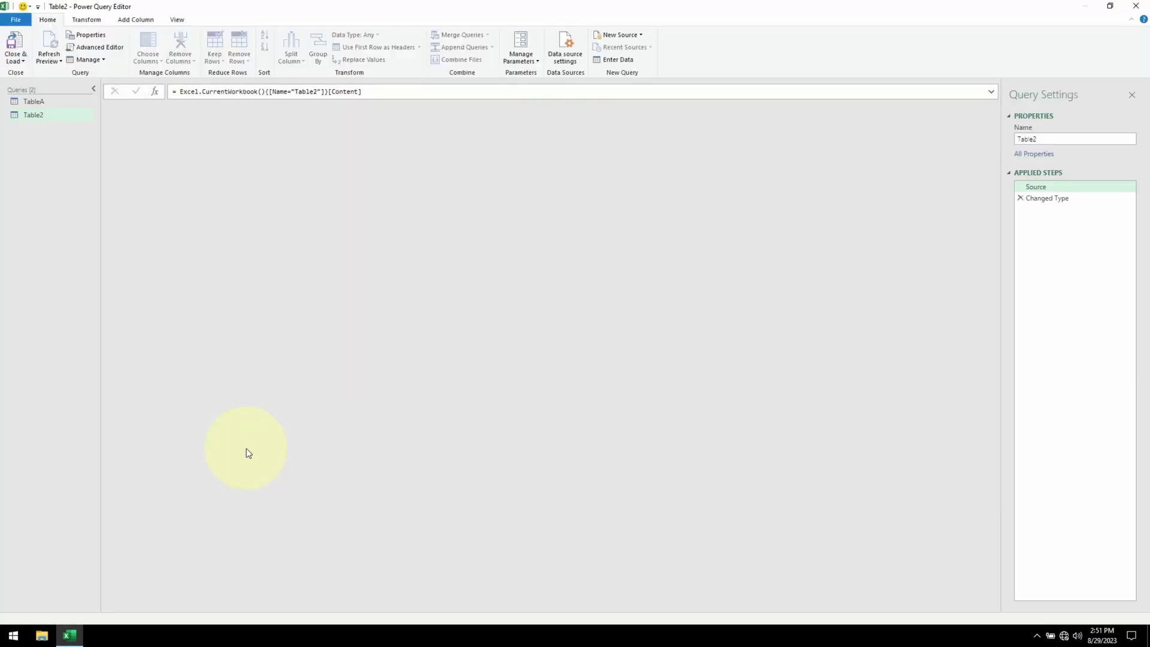
right_click(46, 117)
left_click(81, 163)
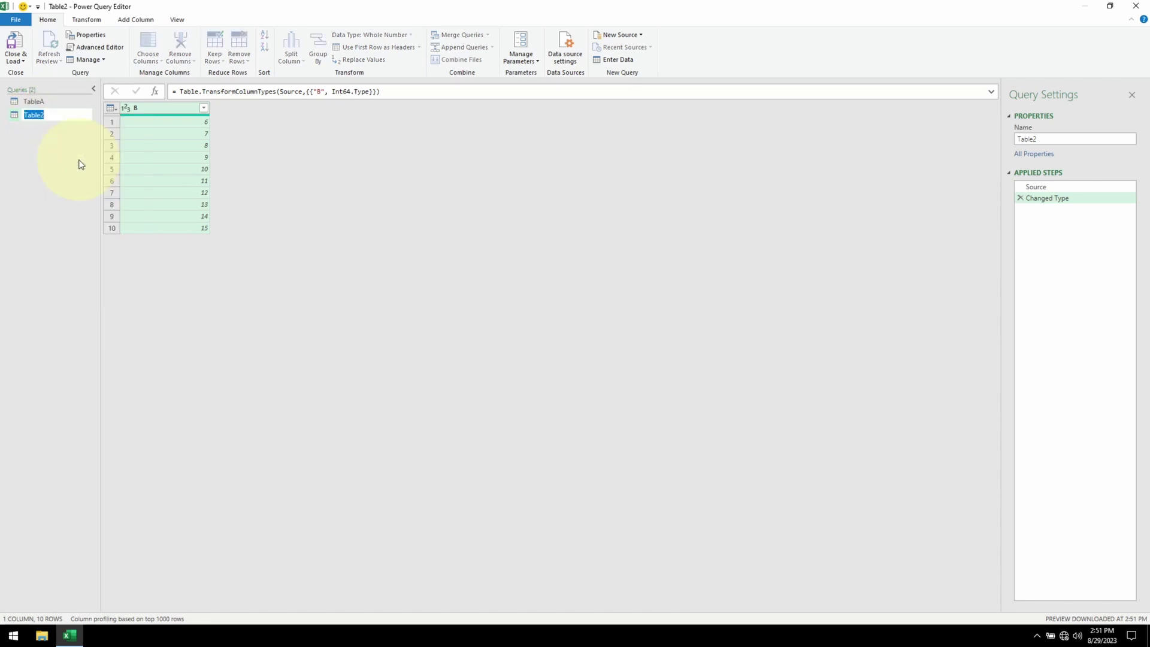
type("TableB")
key("Return")
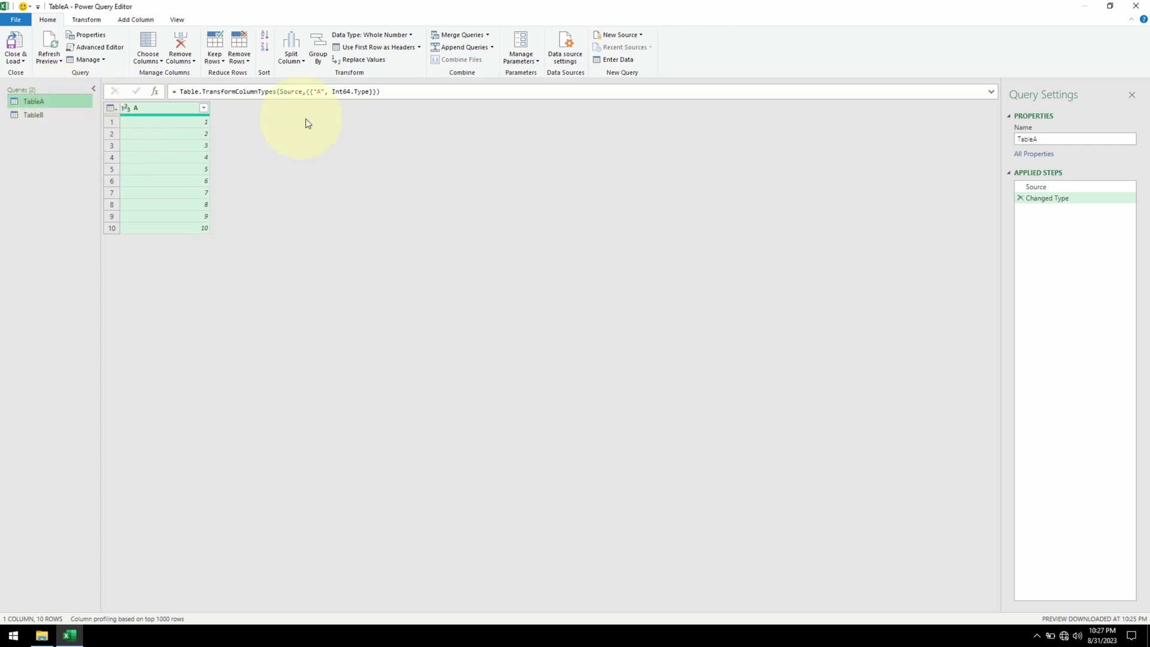
- Merge TableA column A with TableB column B as a new Left Anti query
left_click(488, 36)
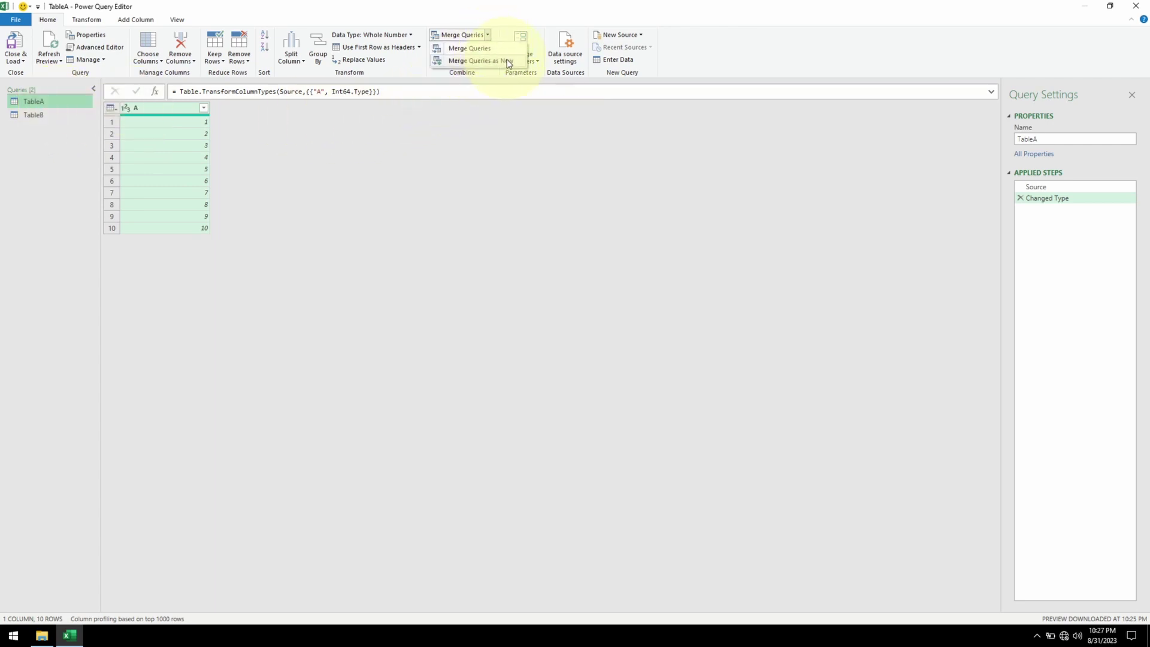
left_click(508, 61)
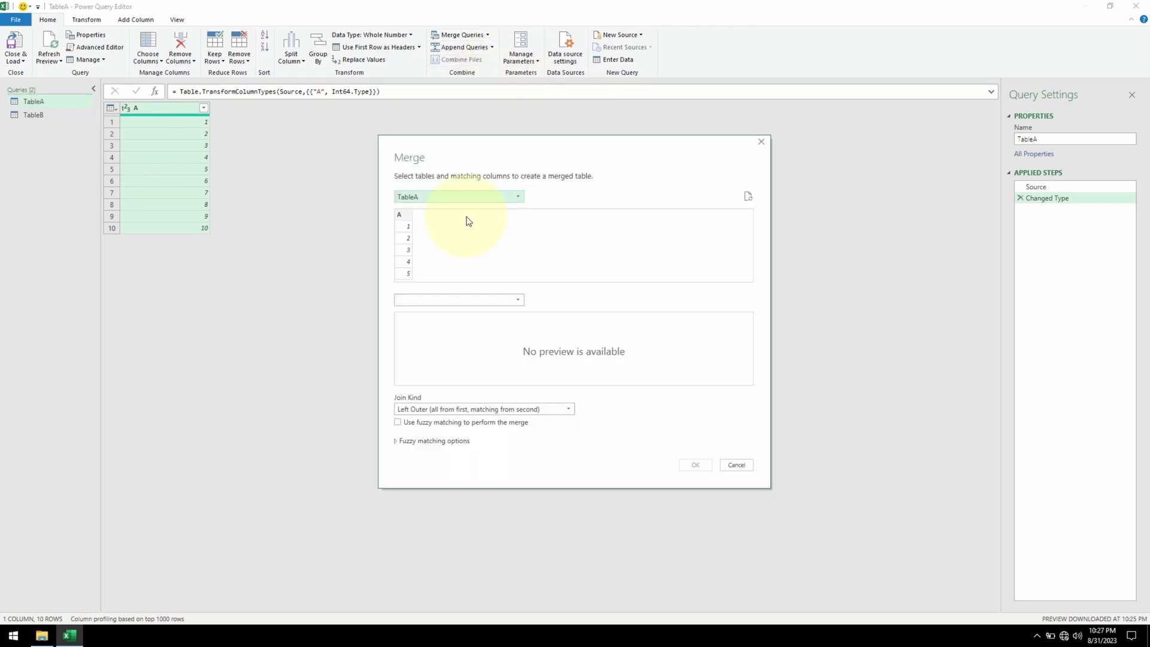
left_click(465, 299)
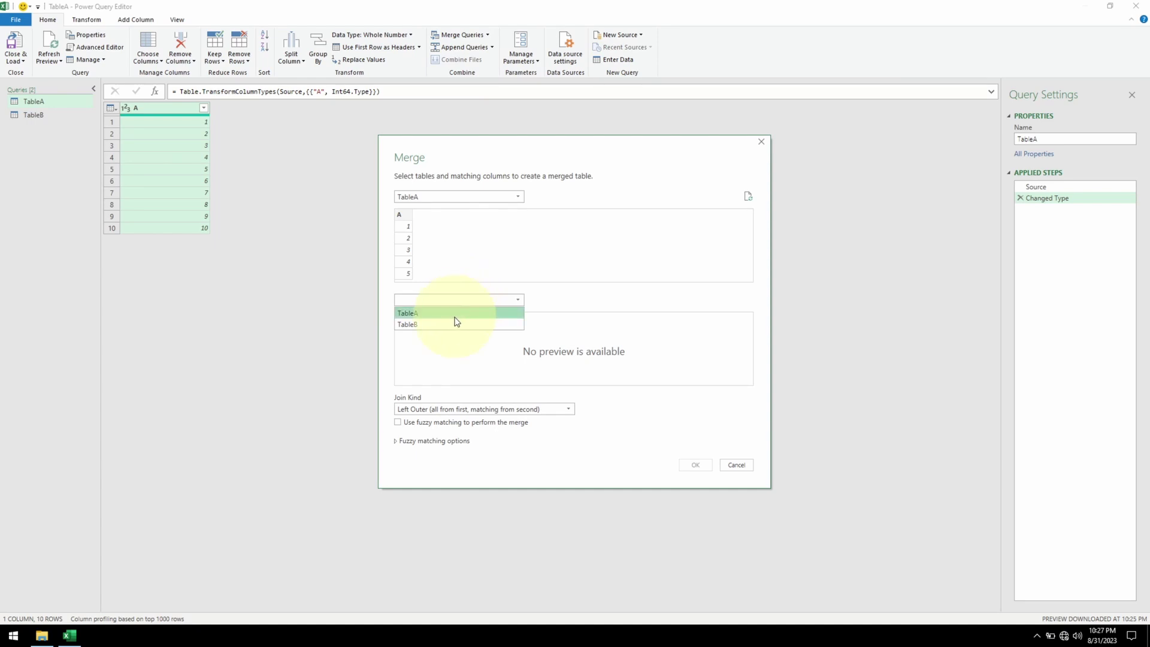
left_click(455, 324)
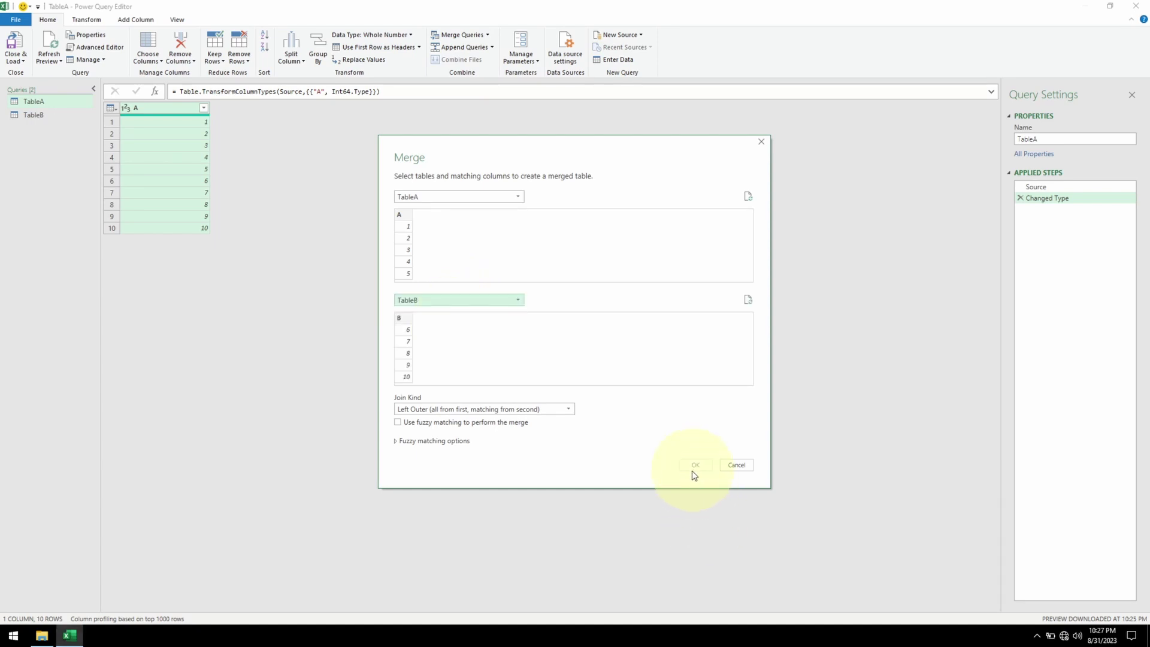
left_click(419, 217)
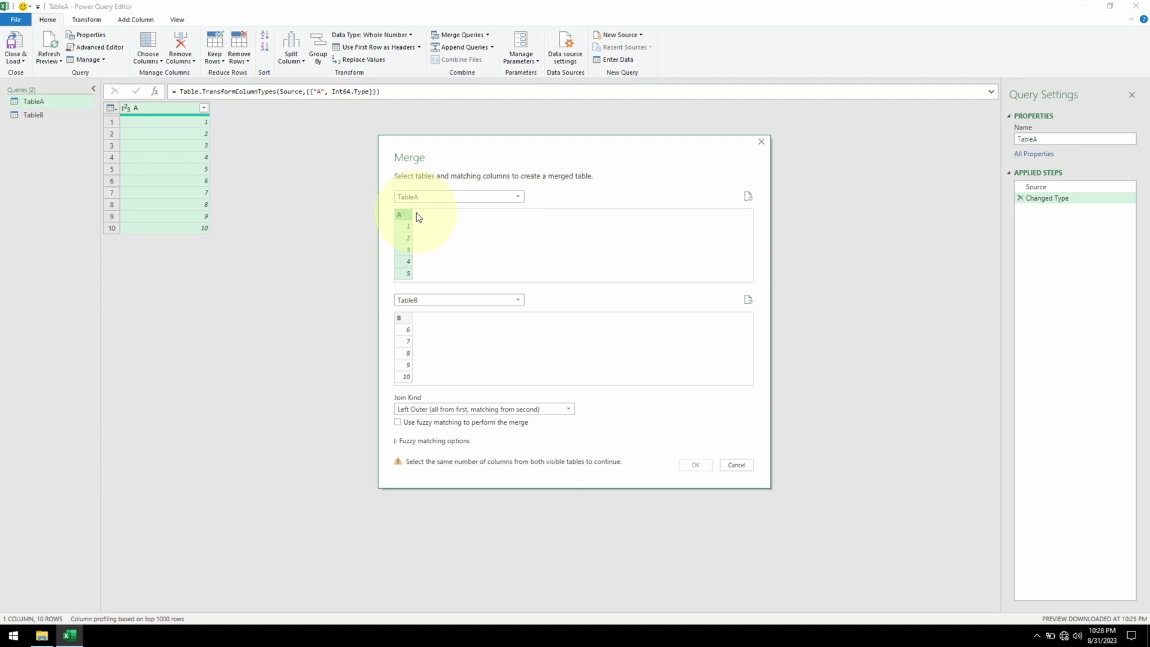
left_click(412, 318)
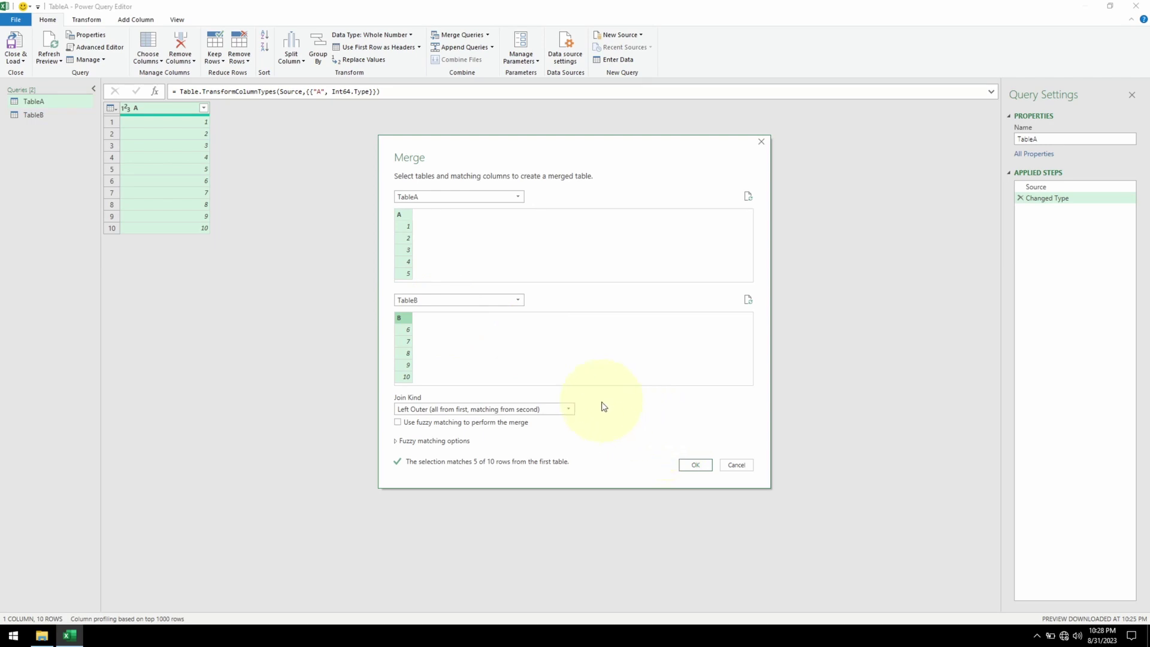
left_click(568, 411)
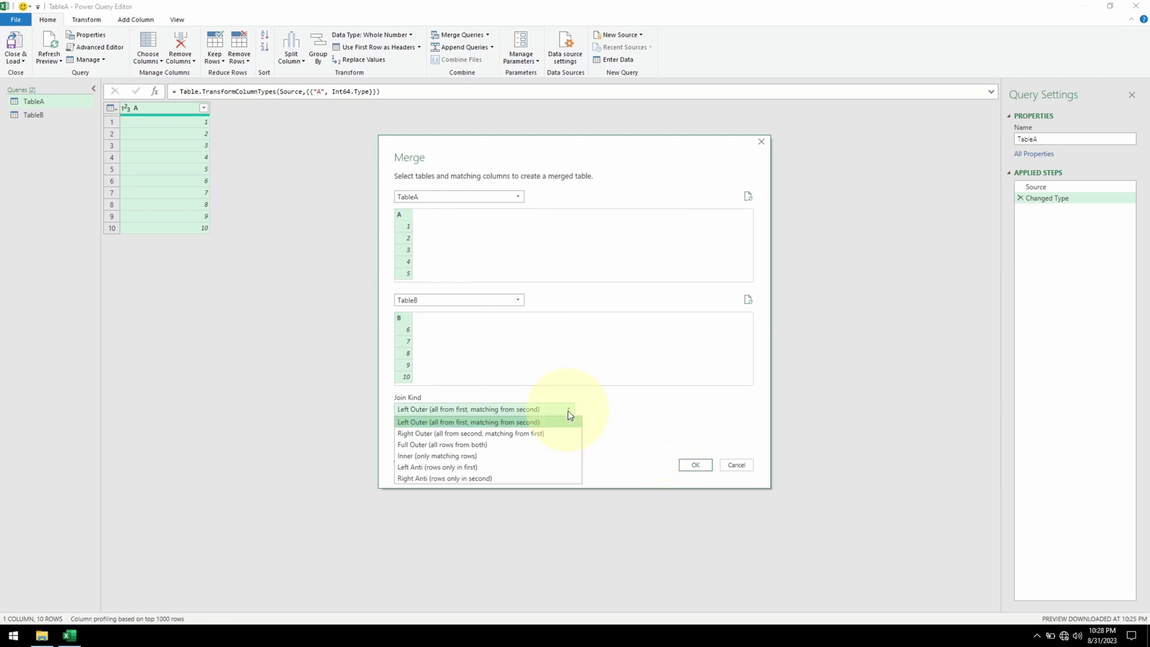
left_click(524, 469)
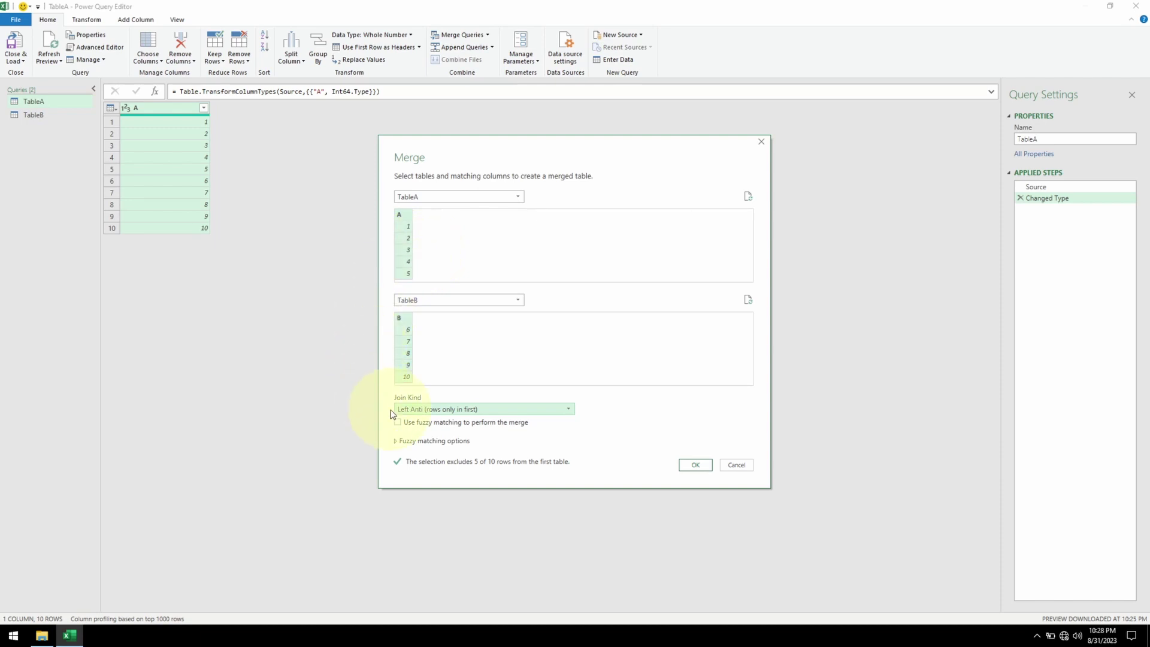
left_click(695, 466)
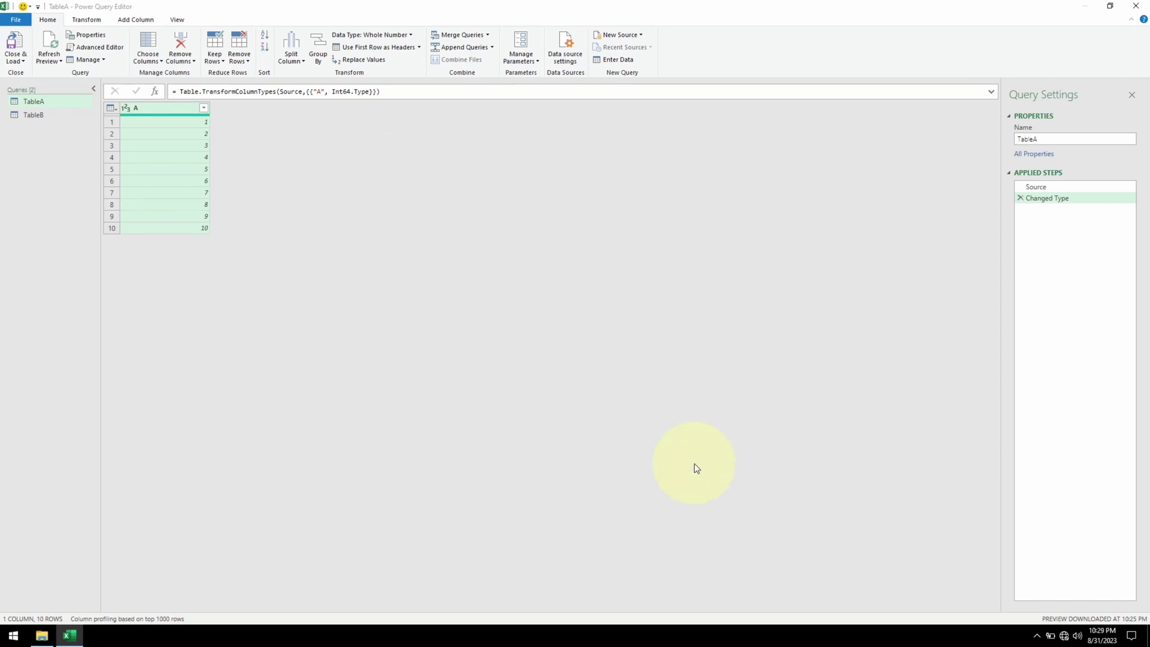
- Rename the new Merge1 query to A-B
right_click(51, 130)
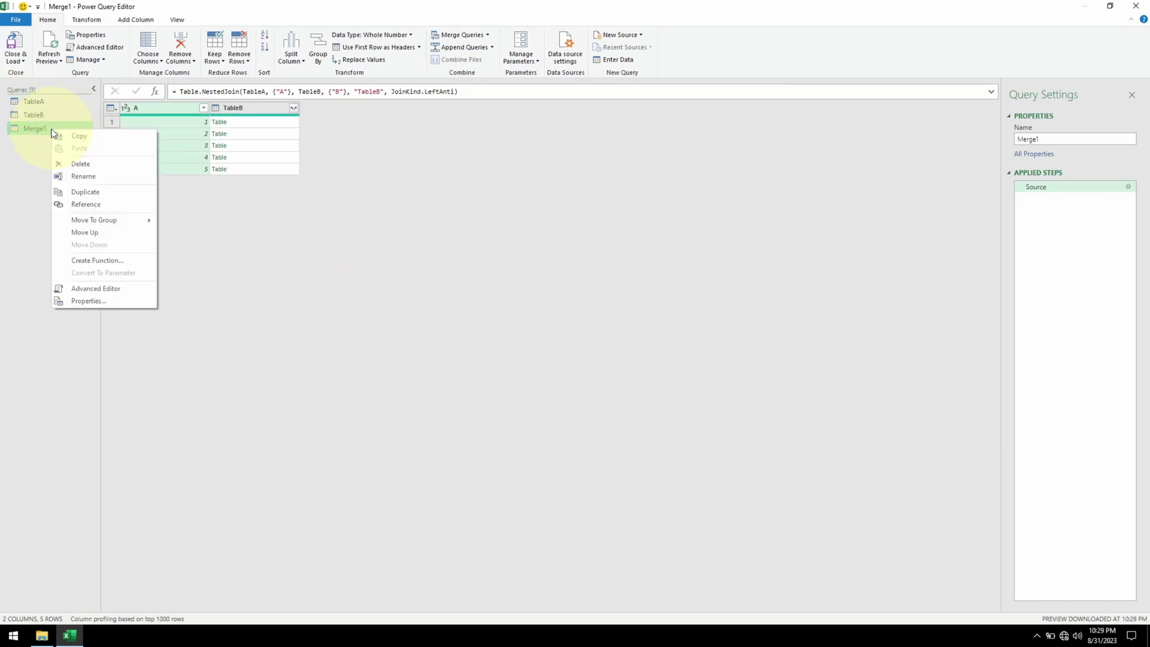
left_click(91, 177)
type("A-B")
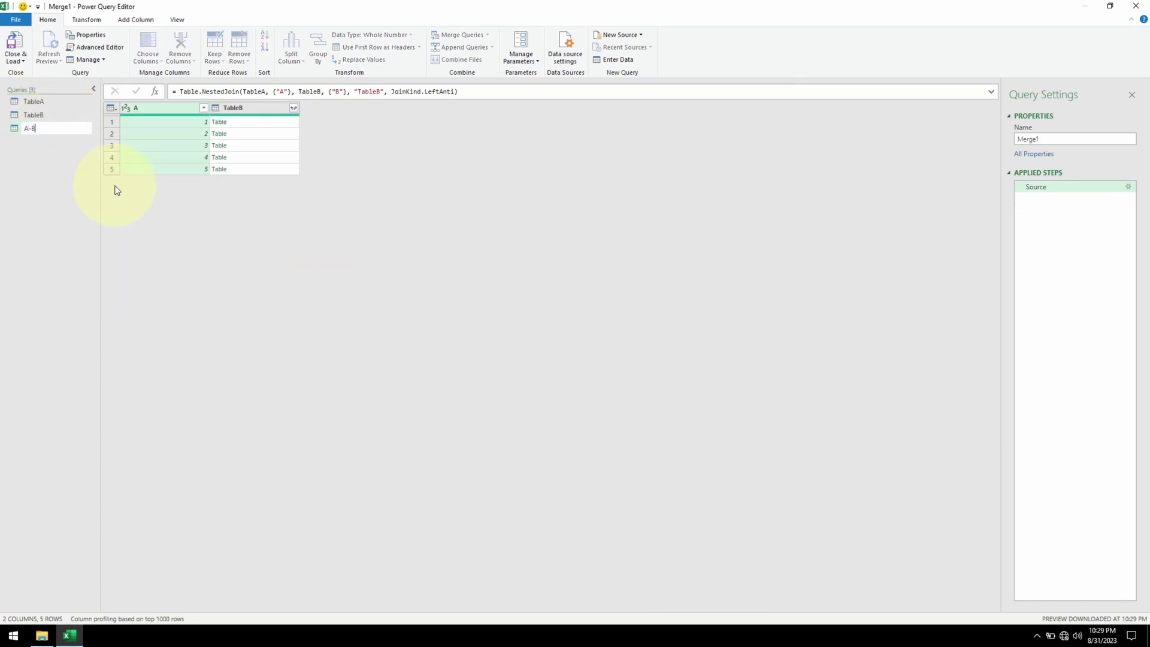
key("Return")
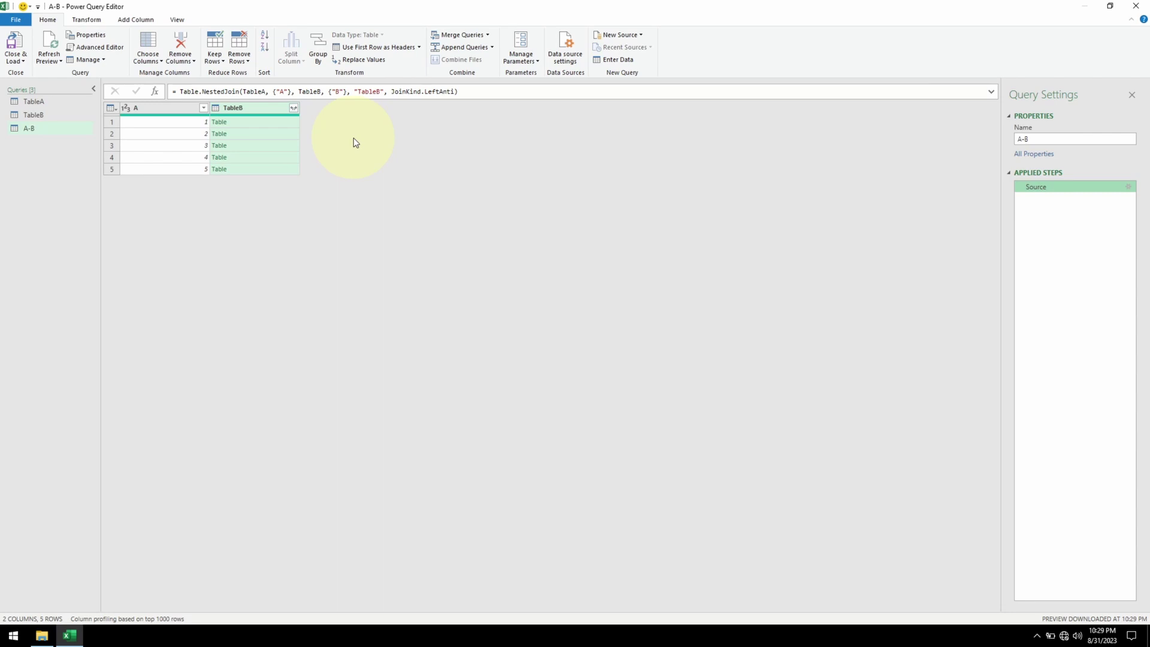
- Remove the nested TableB column from A-B, then return to the TableA query
right_click(253, 107)
left_click(279, 128)
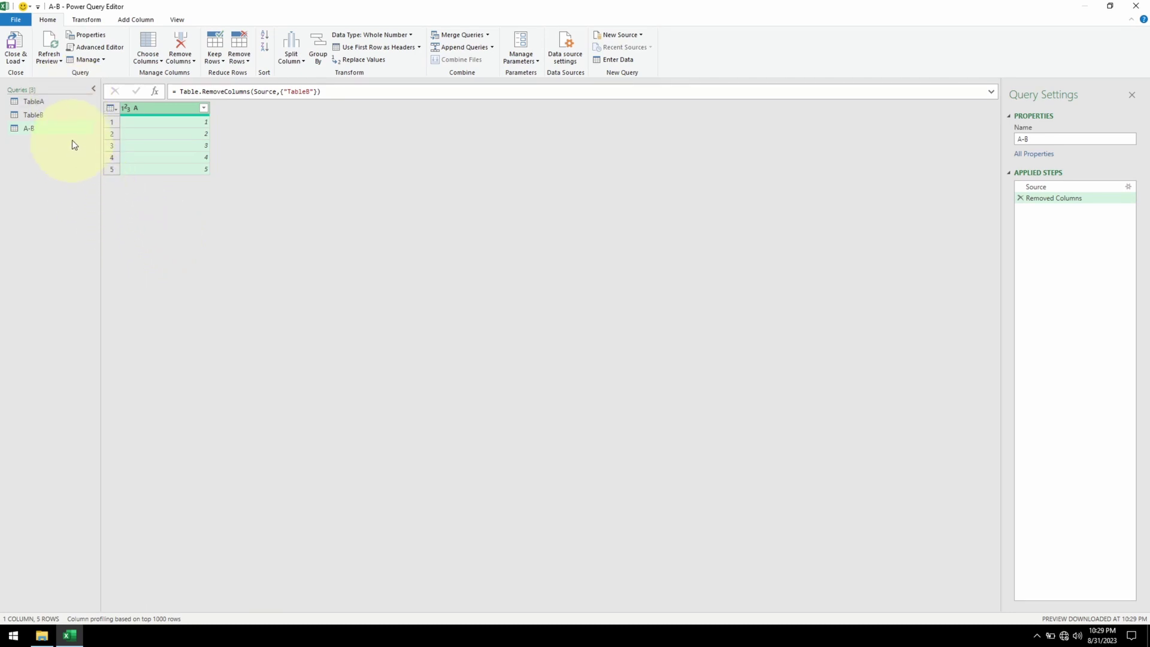
left_click(64, 102)
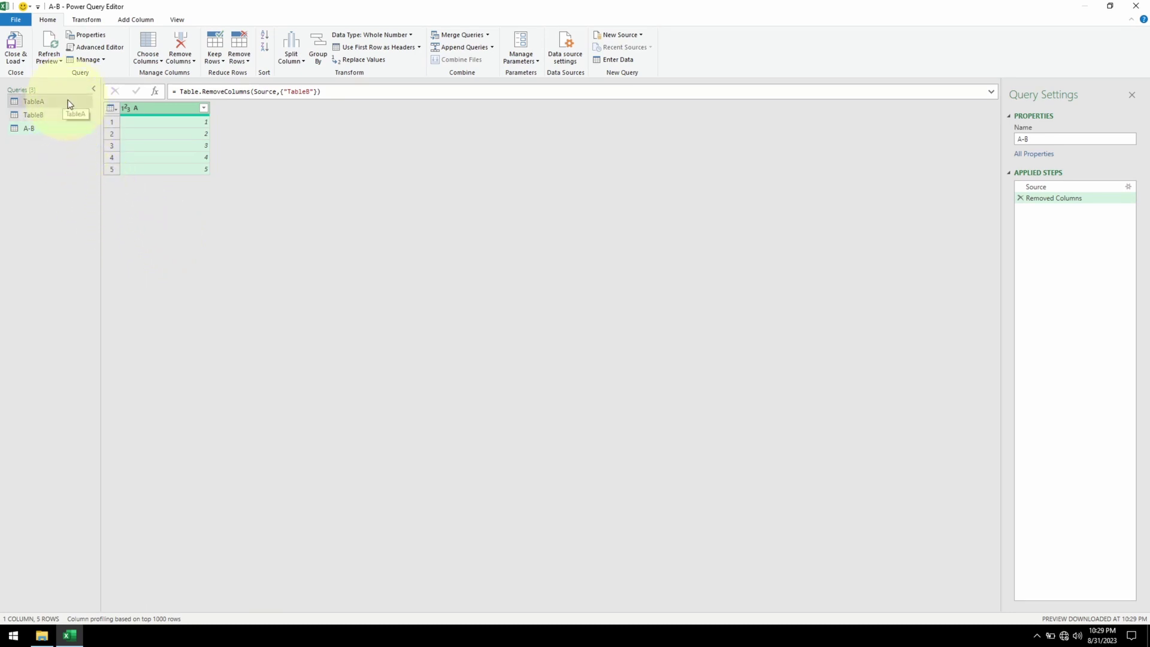
left_click(68, 104)
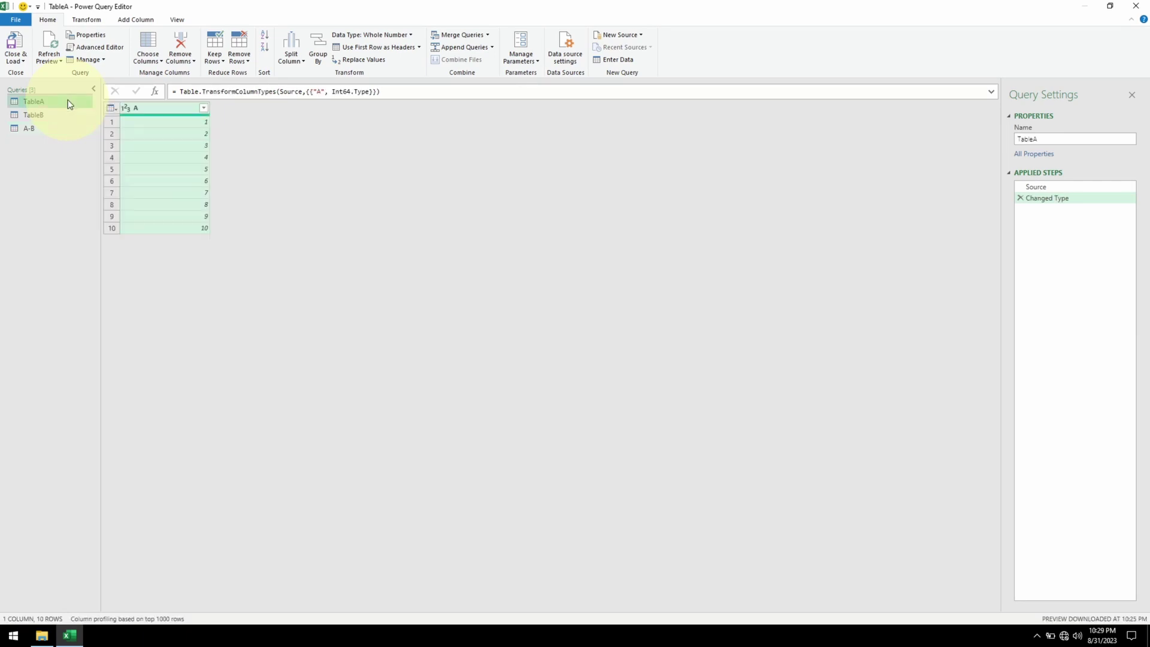
left_click(487, 36)
- Set up a new merge of TableA column A with TableB column B using Right Anti
left_click(494, 59)
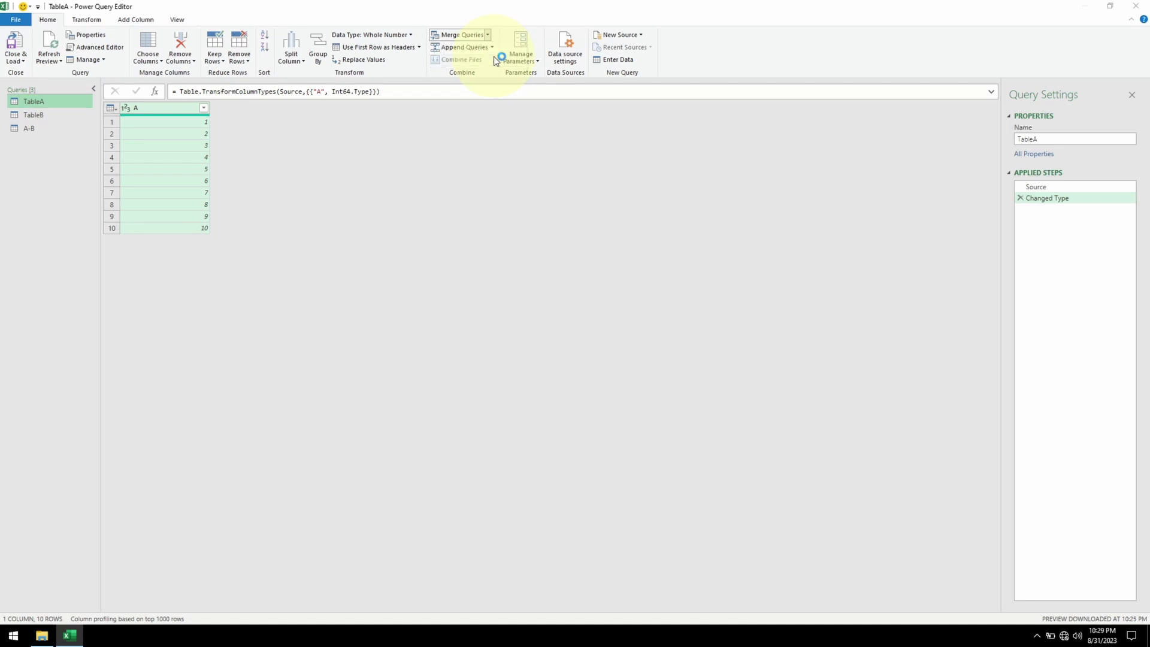
left_click(498, 298)
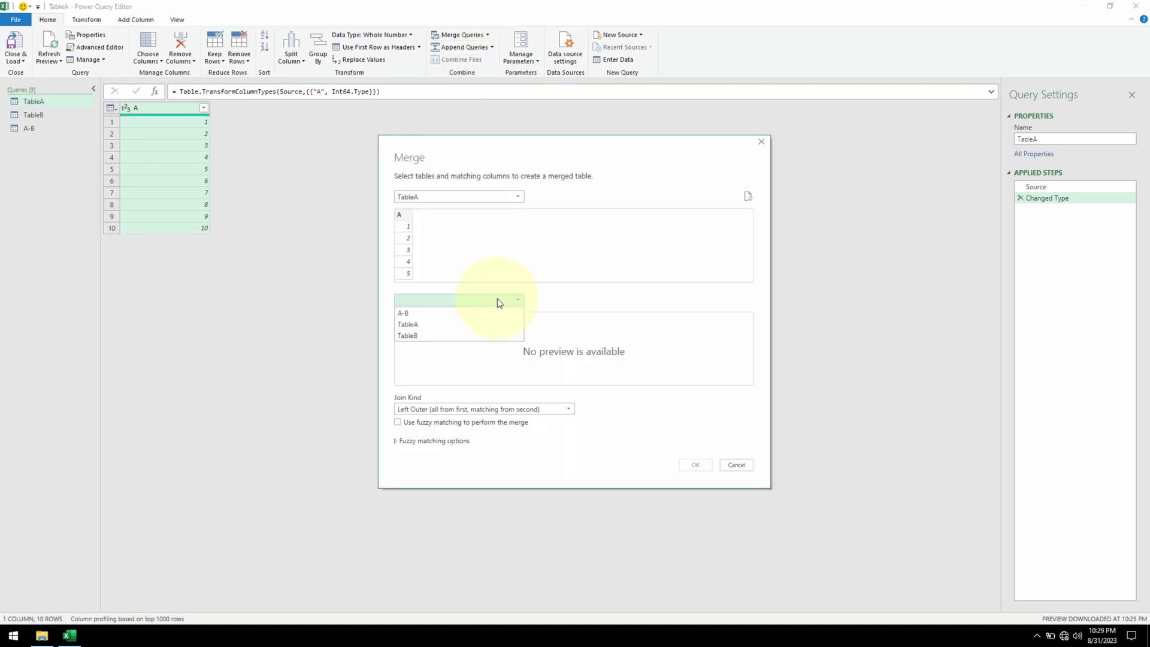
left_click(495, 334)
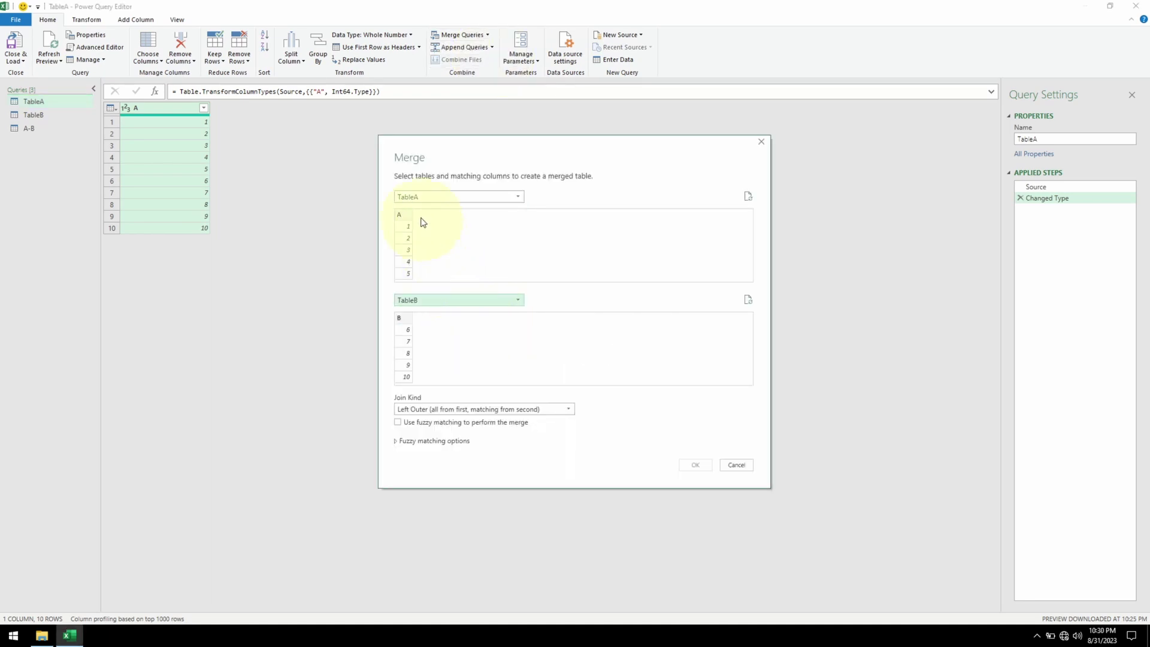
left_click(412, 220)
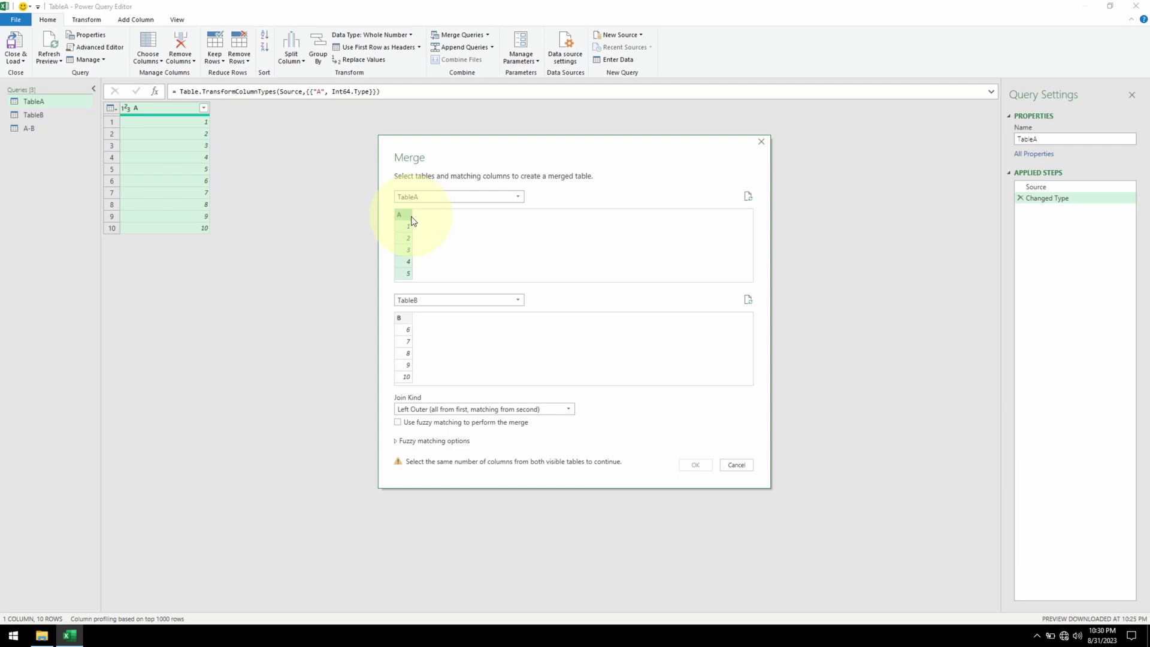
left_click(404, 319)
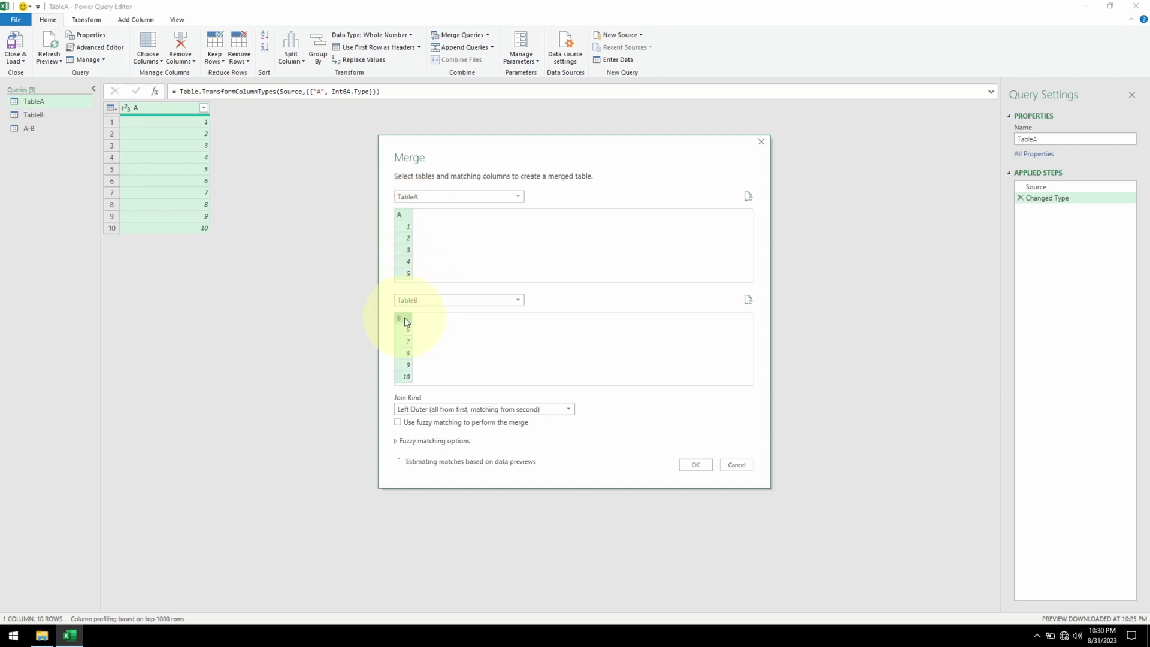
left_click(561, 411)
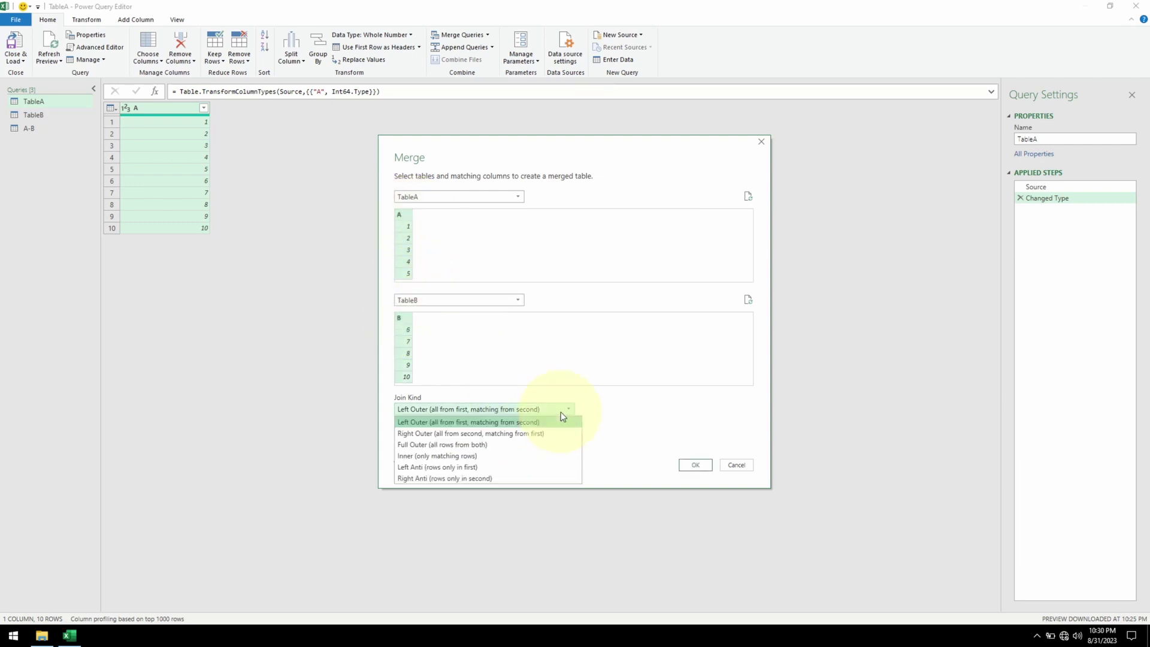
left_click(523, 479)
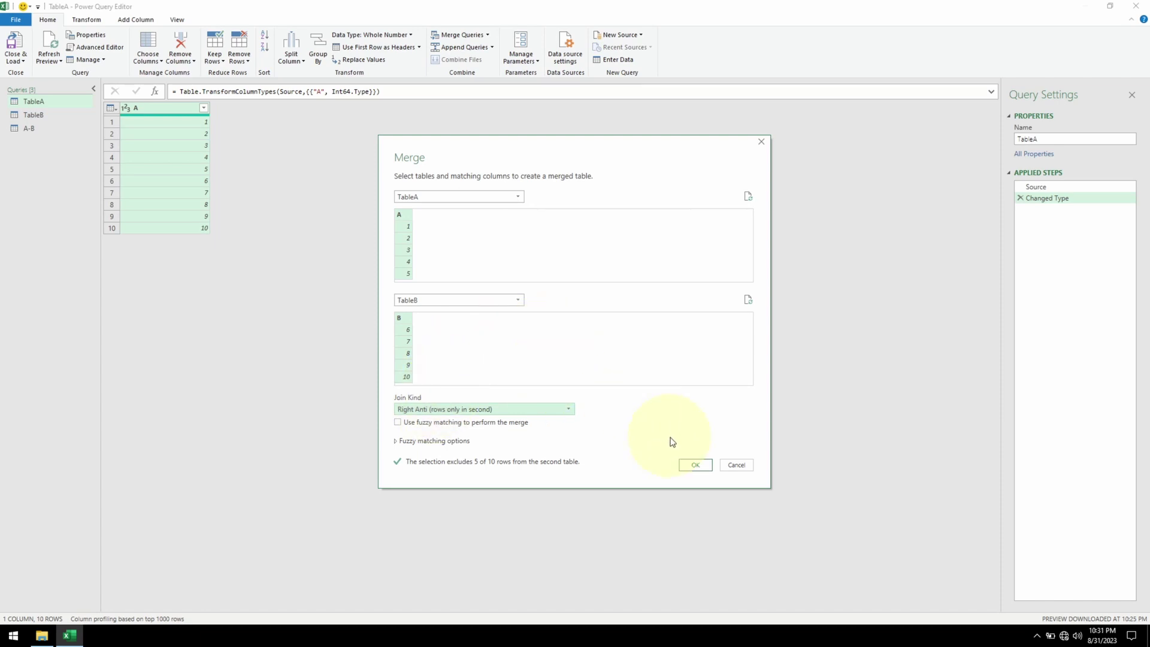
- Create the Right Anti merge query and rename it B-A
left_click(690, 466)
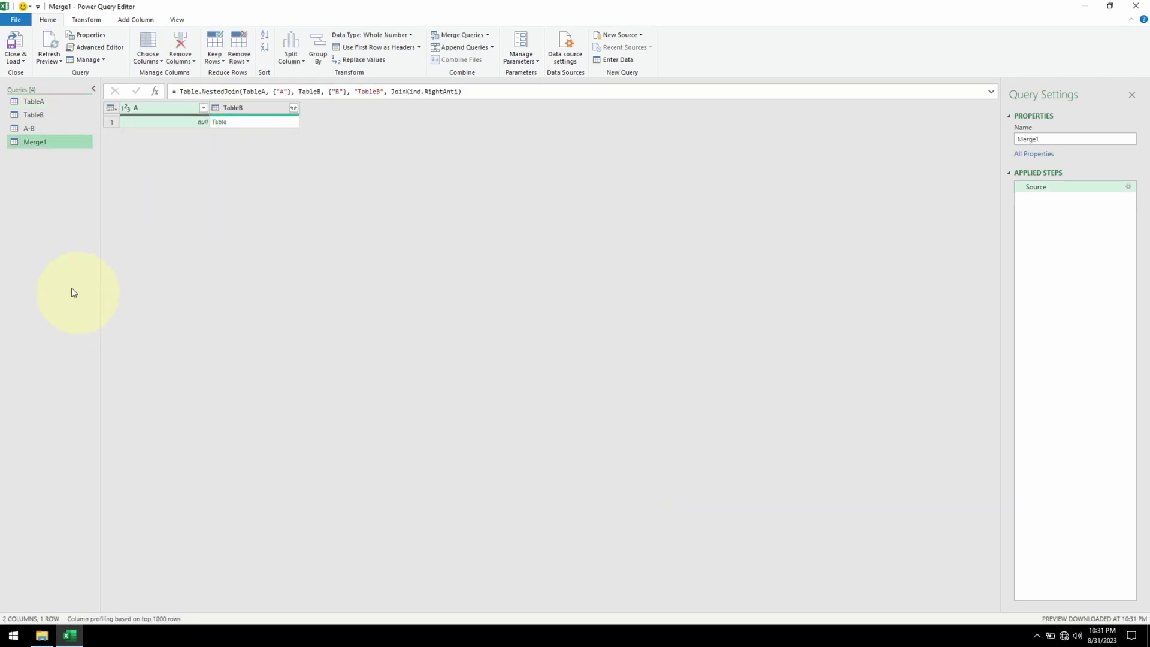
right_click(48, 146)
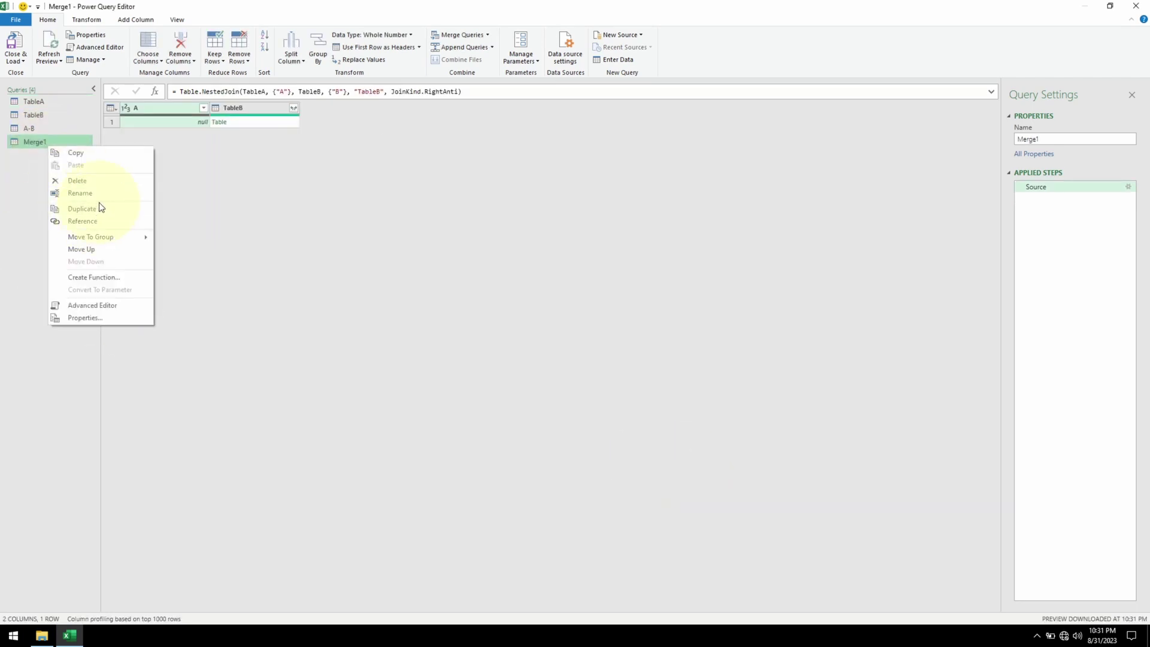
left_click(99, 196)
type("B-A")
key("Return")
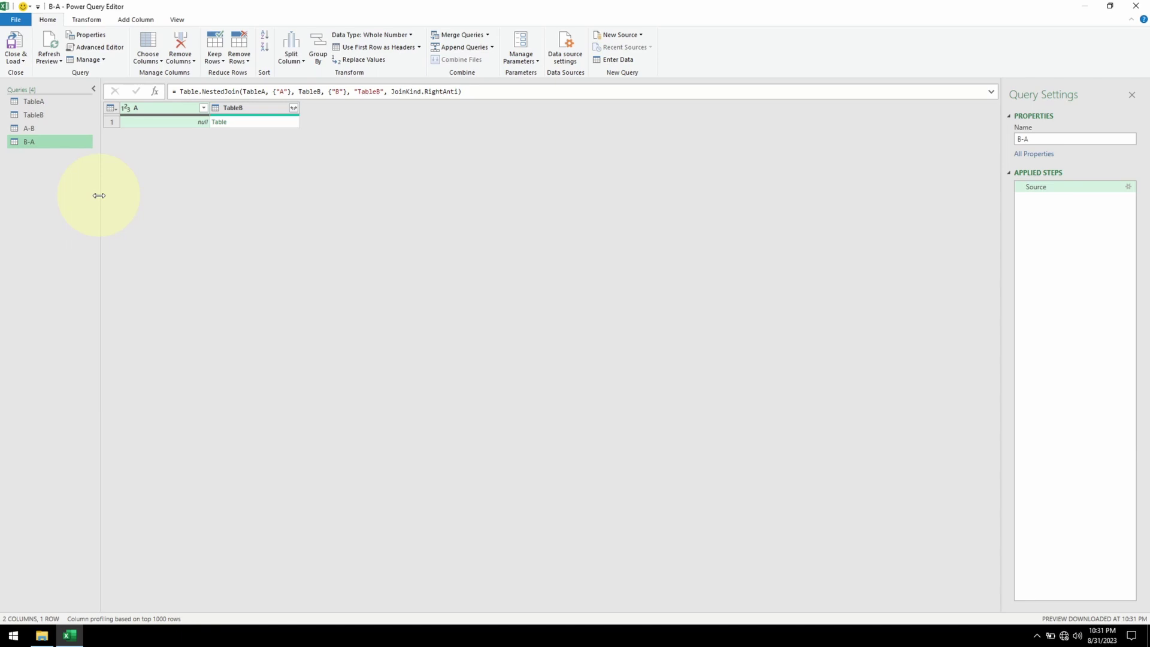
- Expand TableB into its B values 11–15 and remove the empty column A
left_click(294, 108)
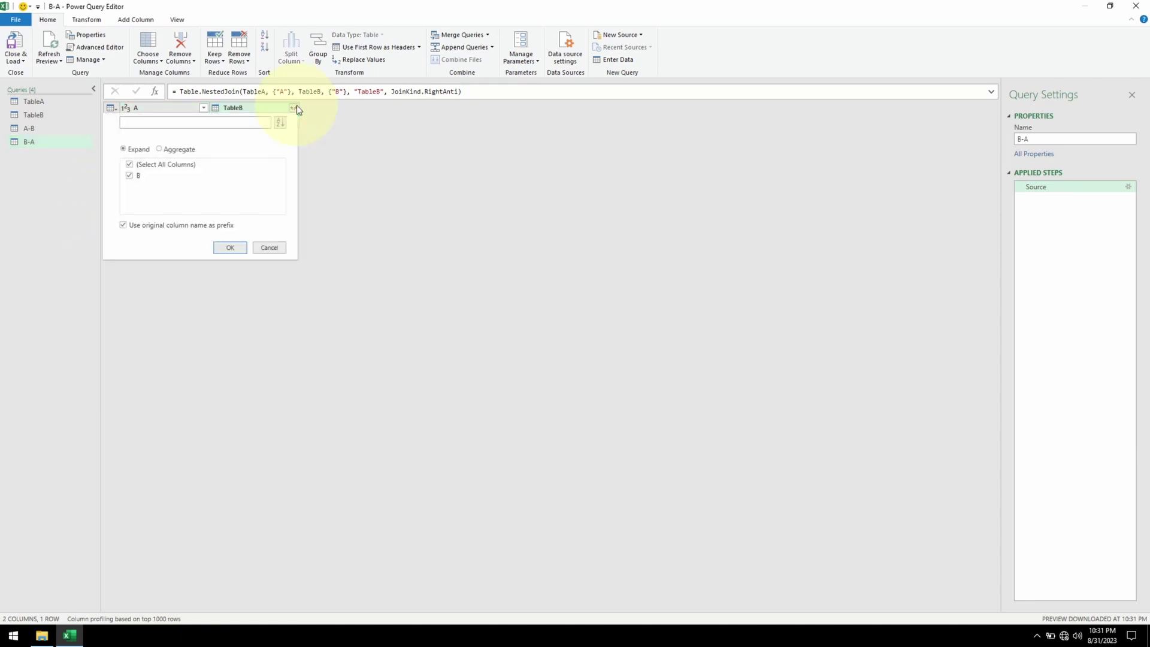
left_click(229, 248)
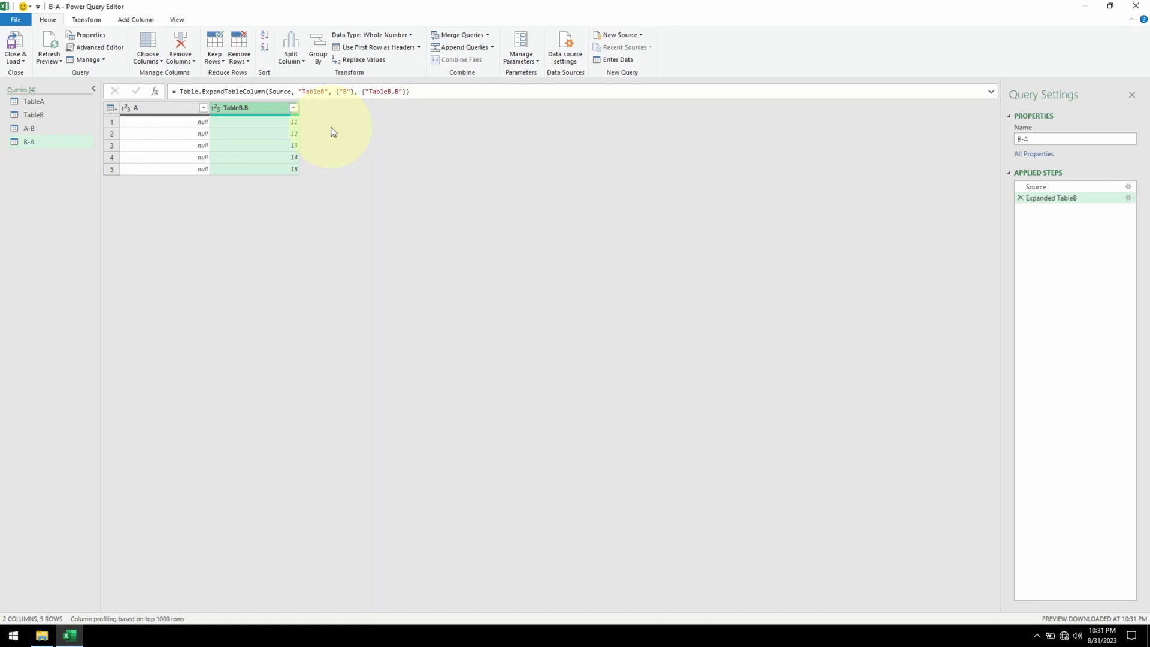
right_click(147, 112)
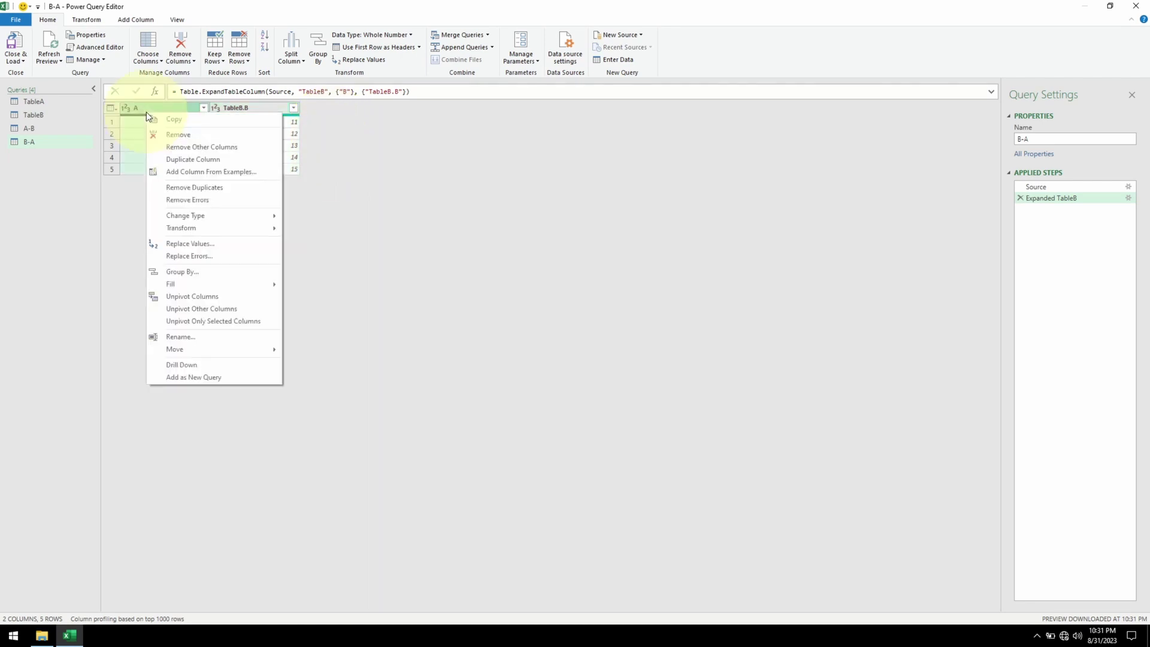
left_click(183, 136)
left_click(52, 128)
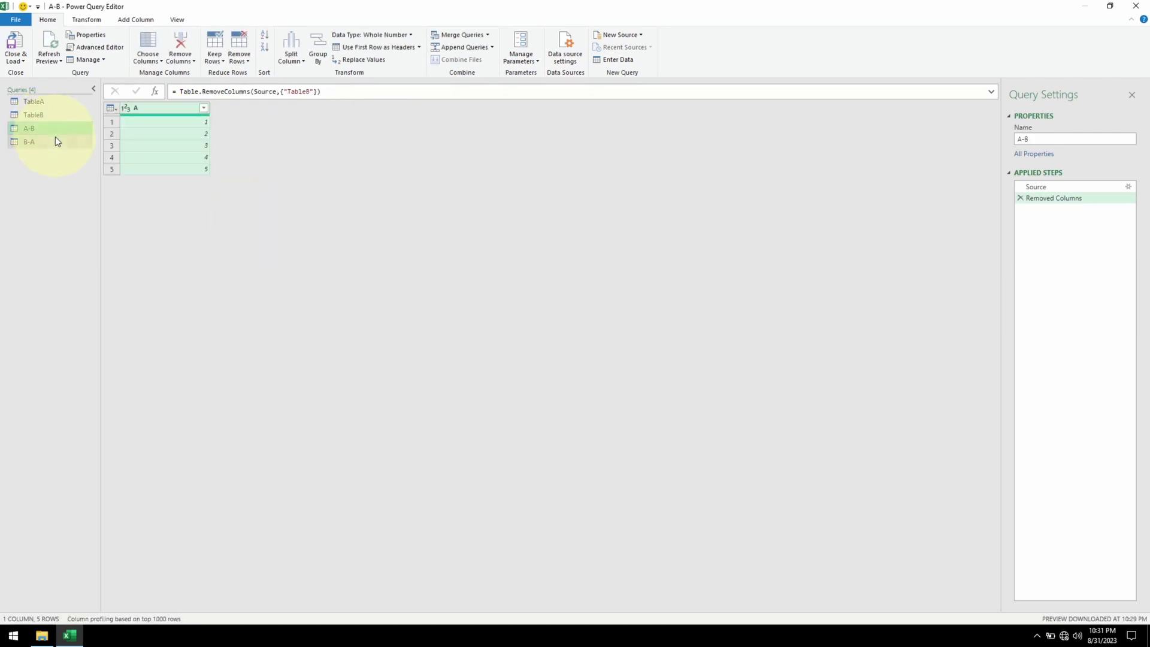
left_click(55, 141)
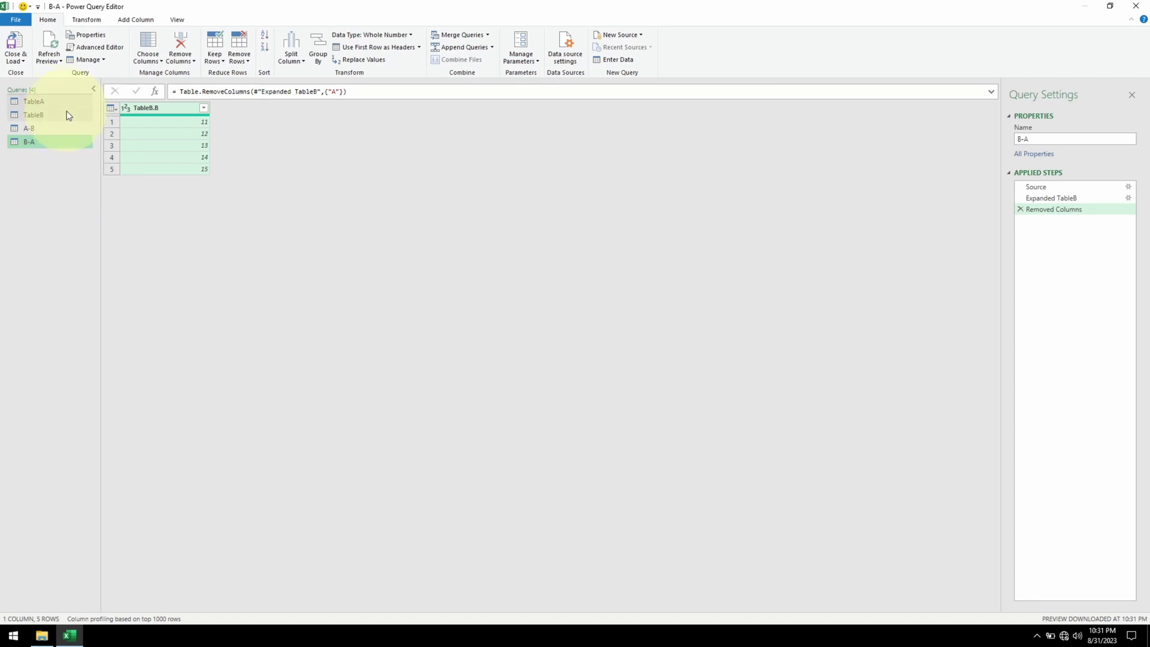
left_click(63, 128)
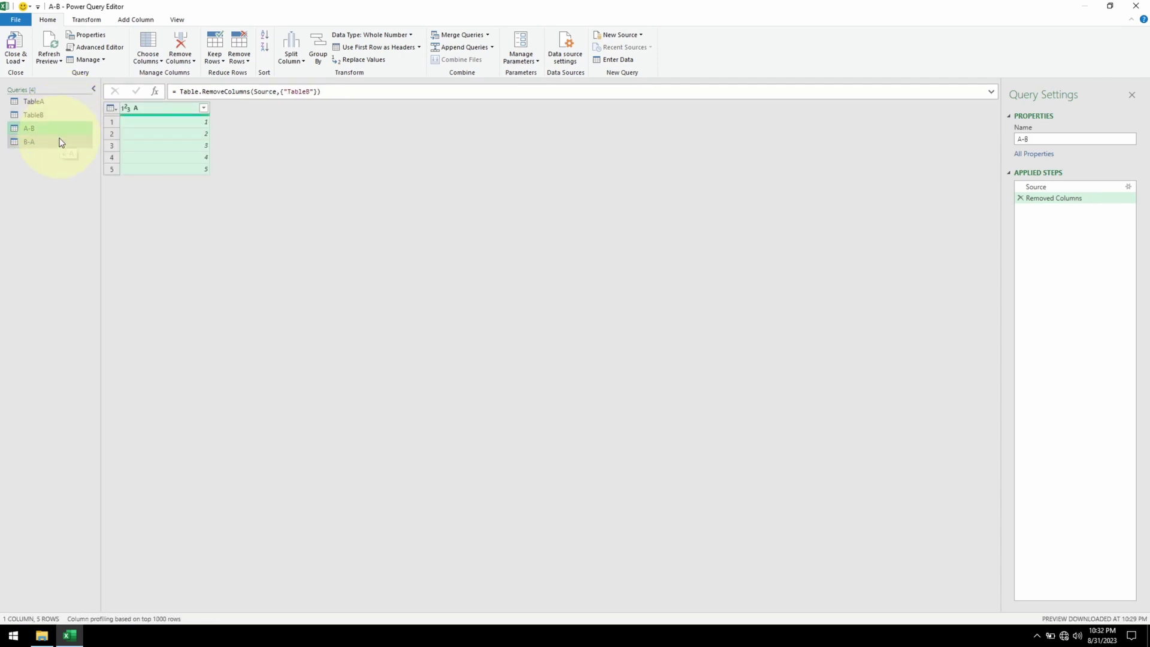
left_click(59, 142)
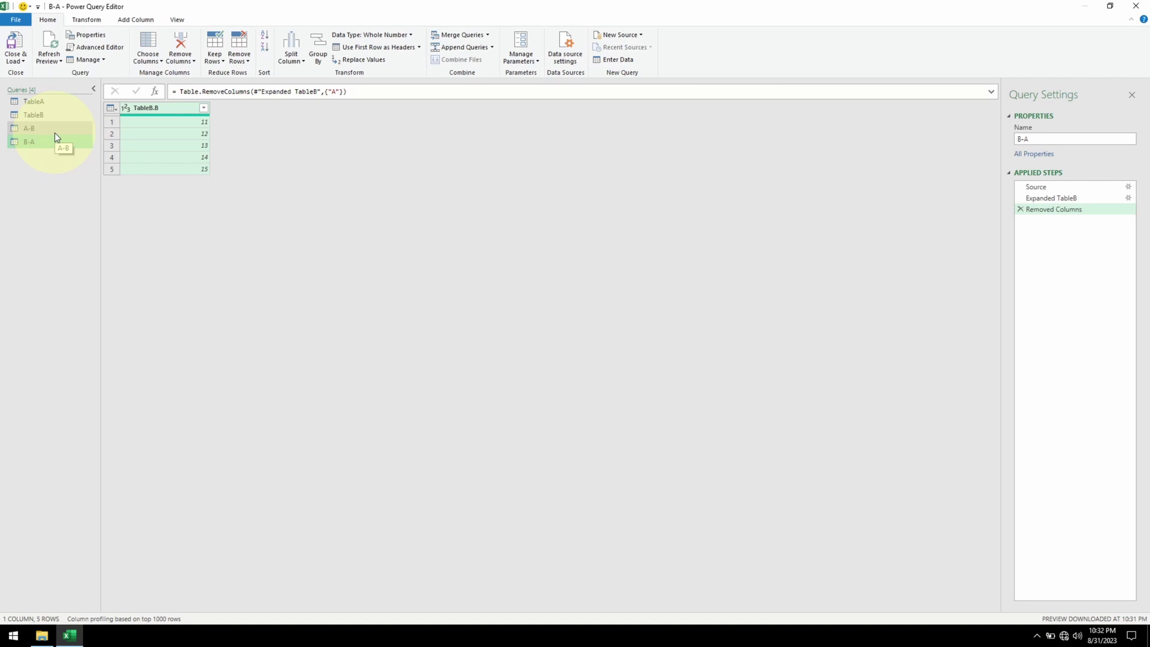
left_click(55, 133)
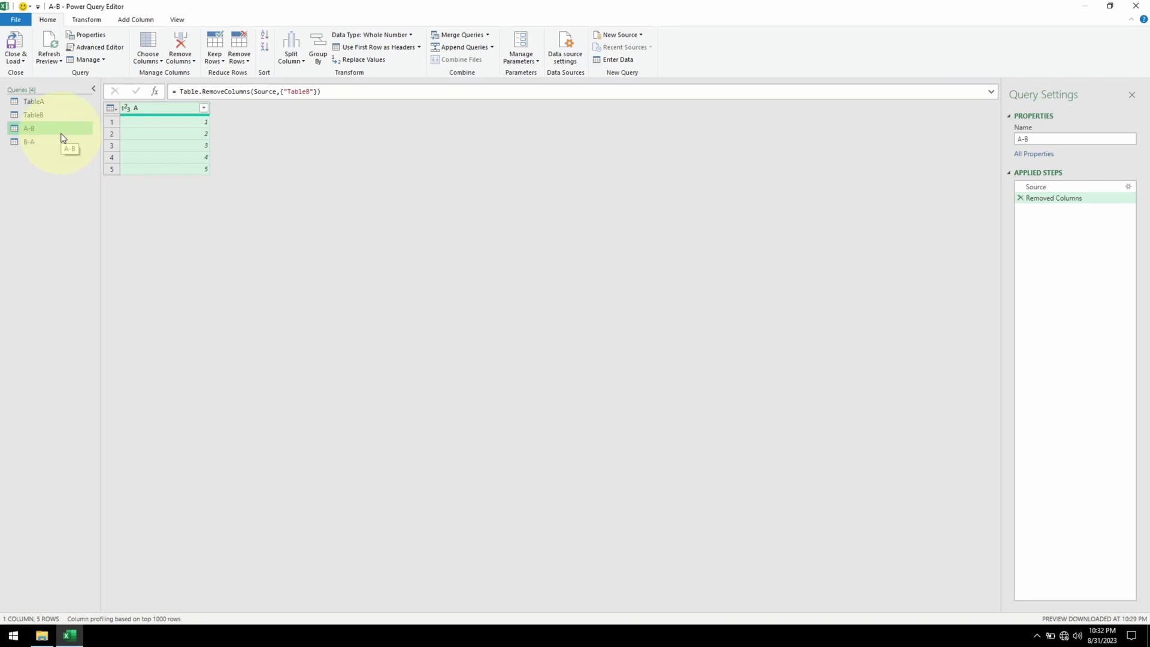
- Rename the A-B query's column A to Diff
right_click(153, 114)
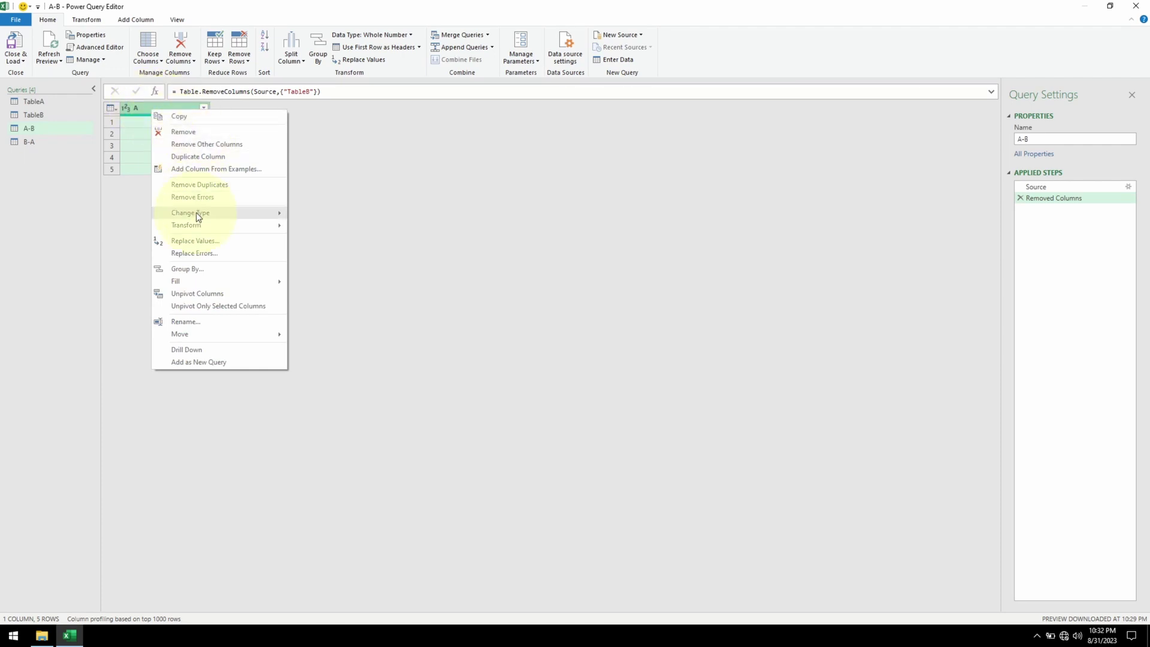
key("Escape")
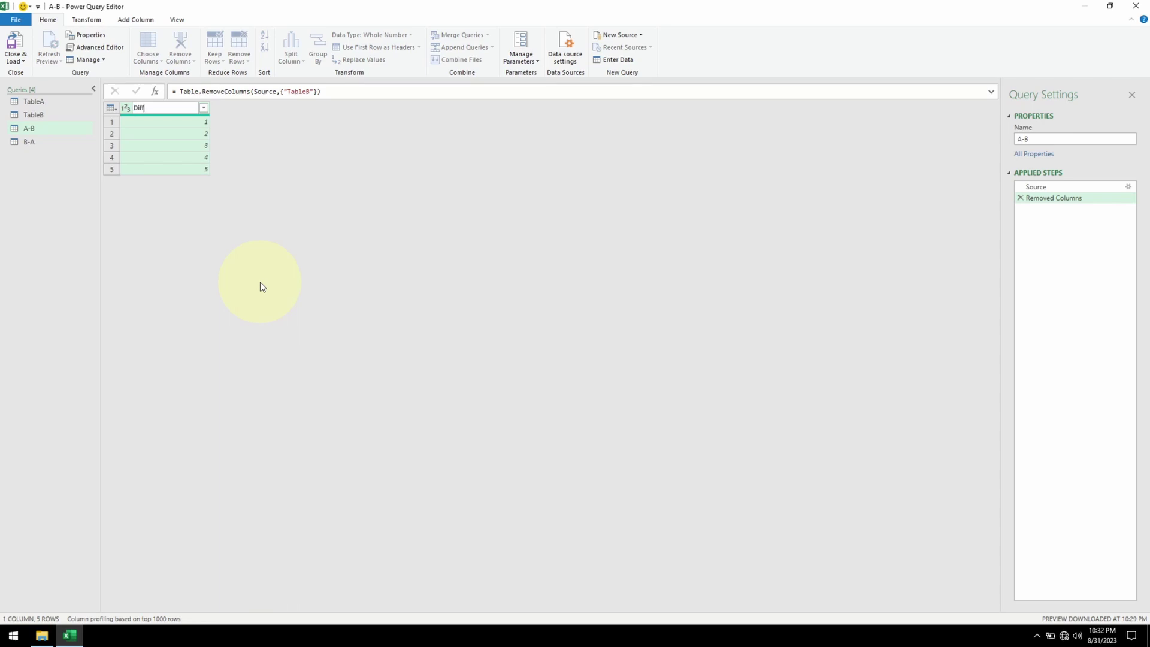
key("Return")
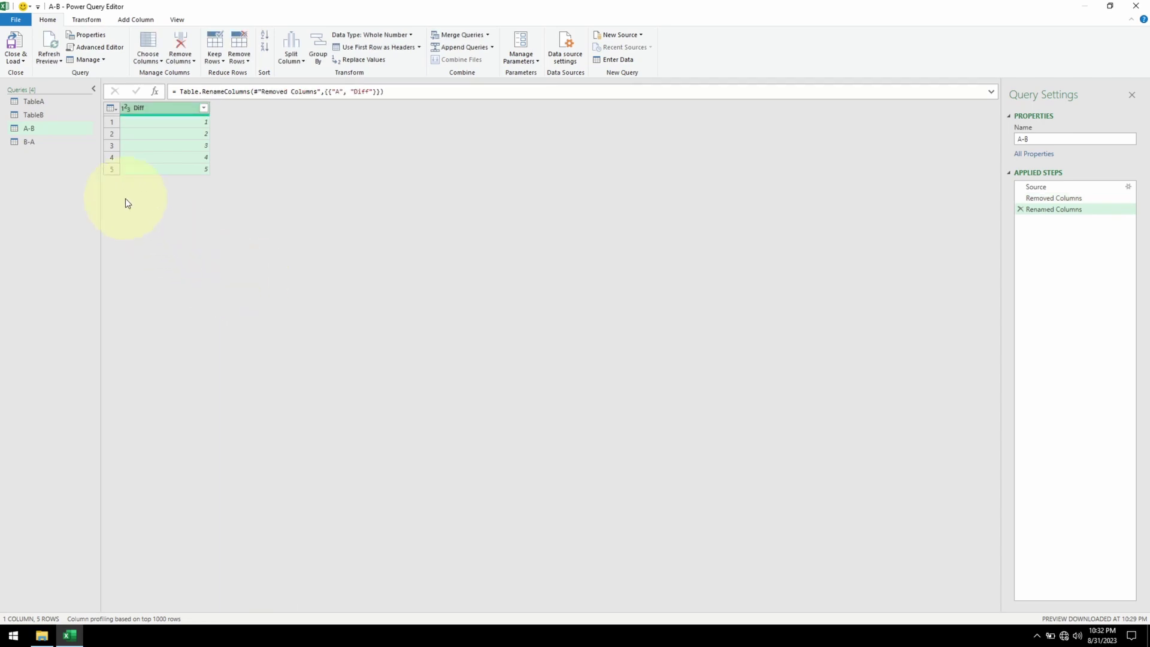
- Rename the B-A query's TableB.B column to Diff
left_click(39, 144)
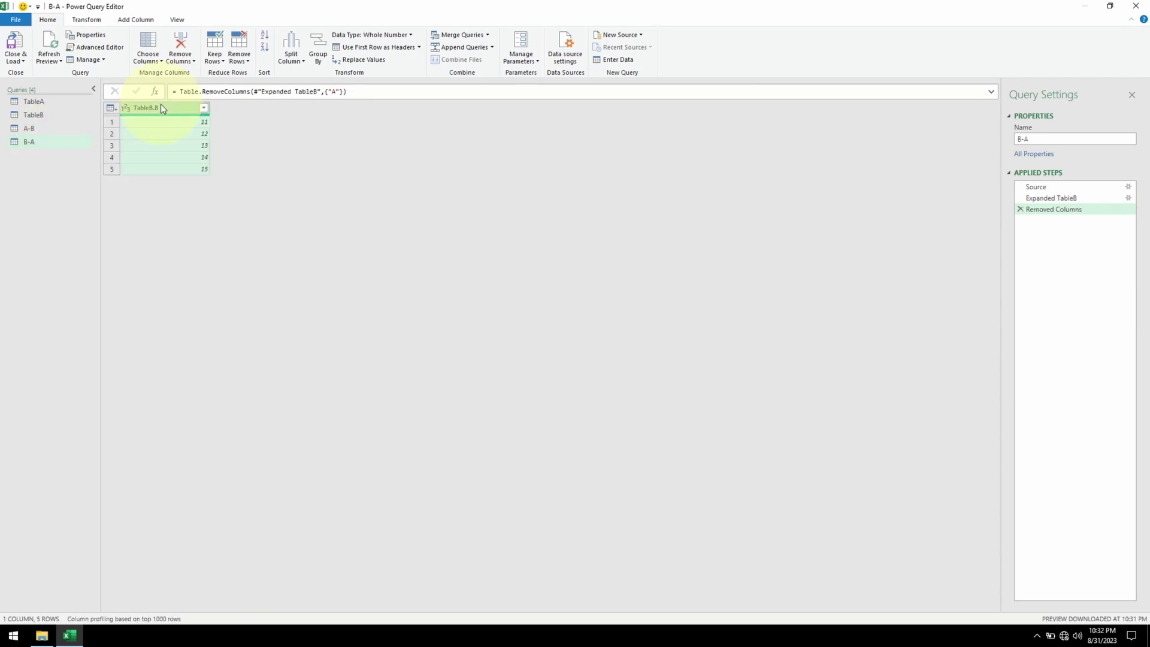
right_click(160, 106)
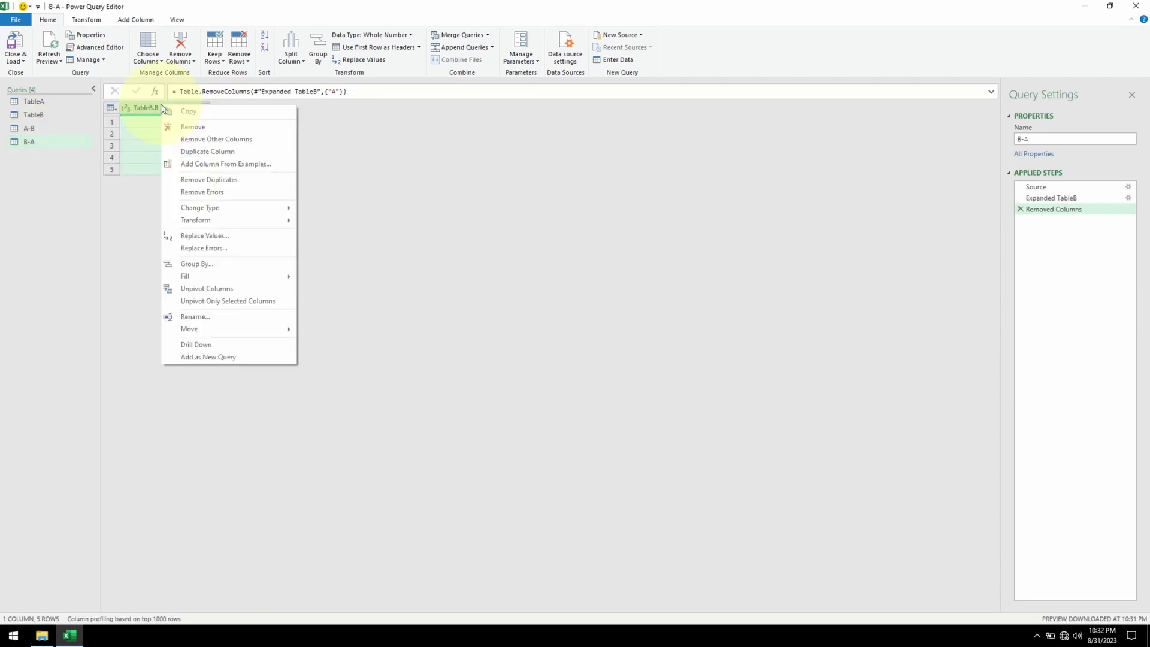
left_click(232, 317)
type("Diff")
key("Return")
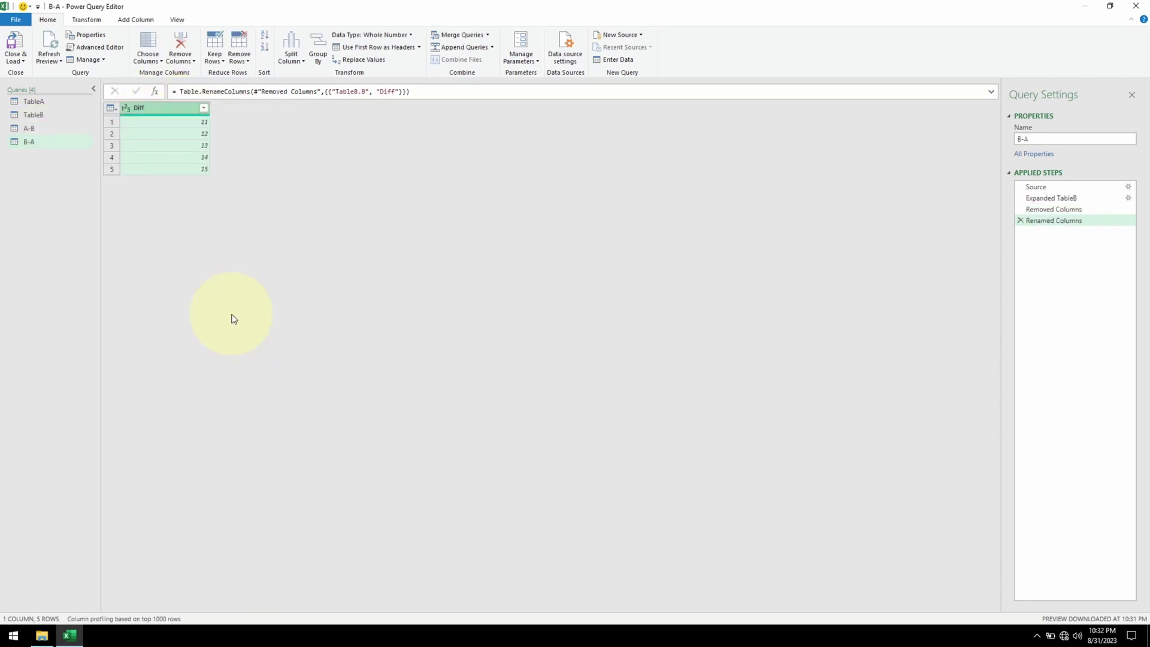
left_click(55, 129)
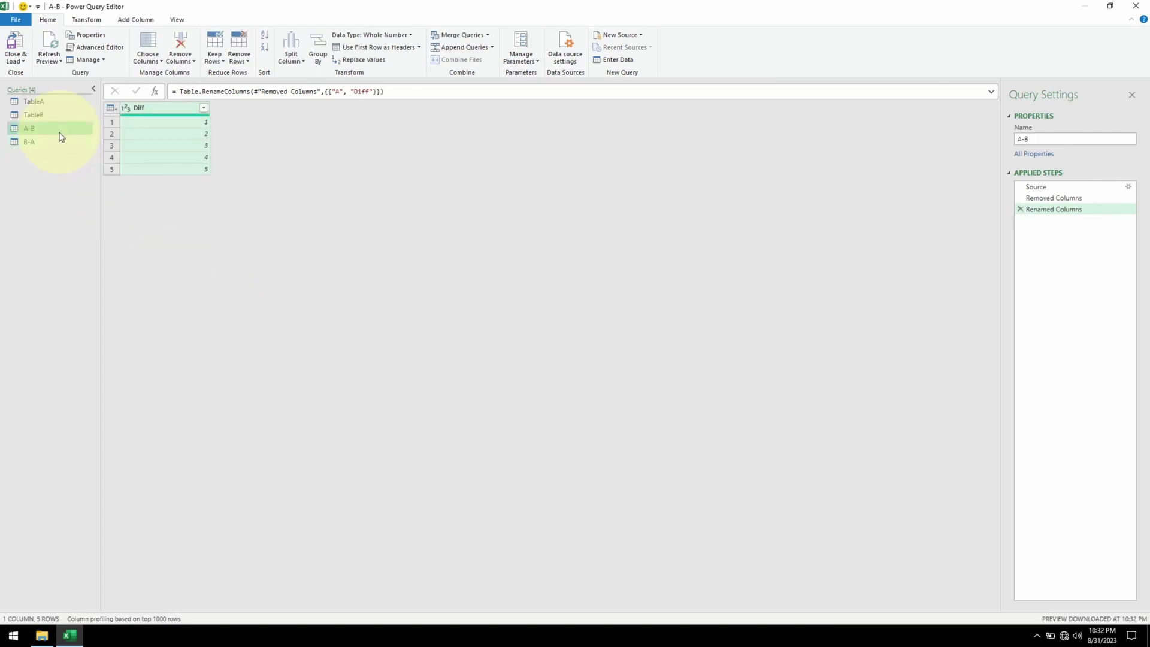
- Append A-B and B-A as a new Append1 query
left_click(492, 48)
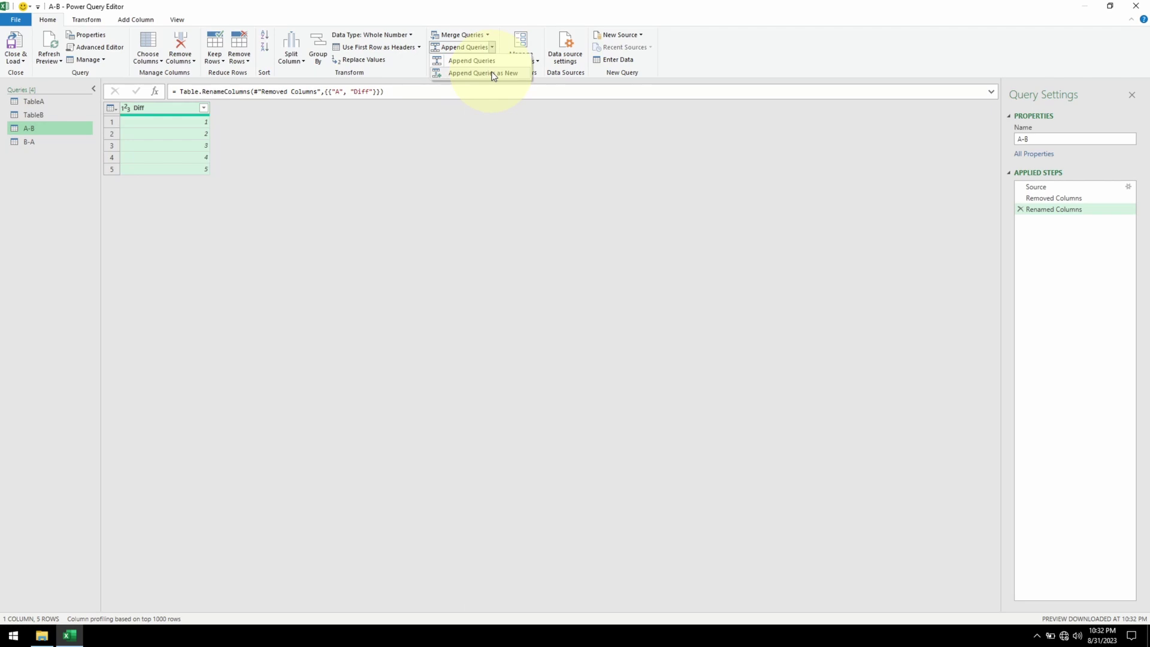
left_click(493, 73)
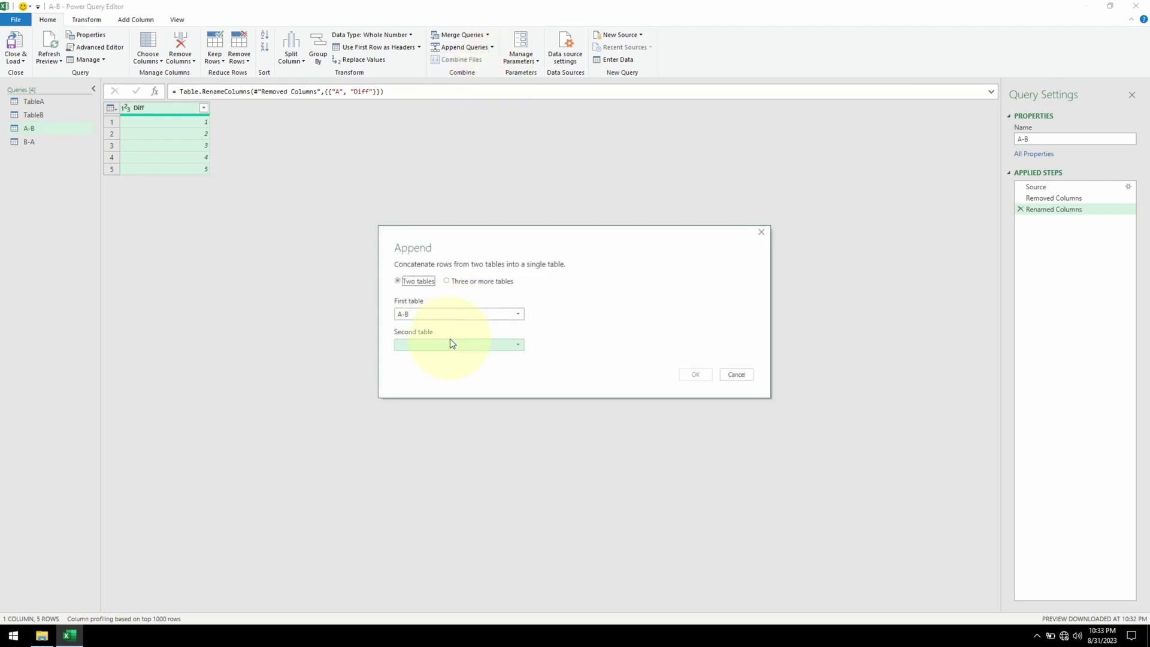
left_click(450, 341)
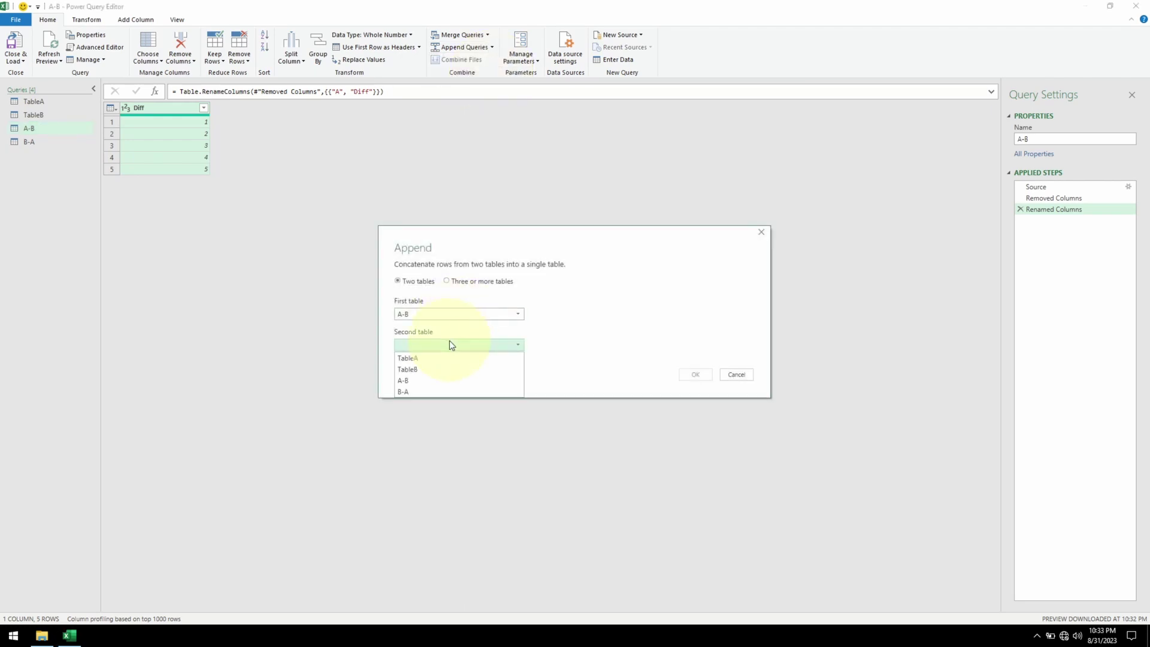
left_click(437, 392)
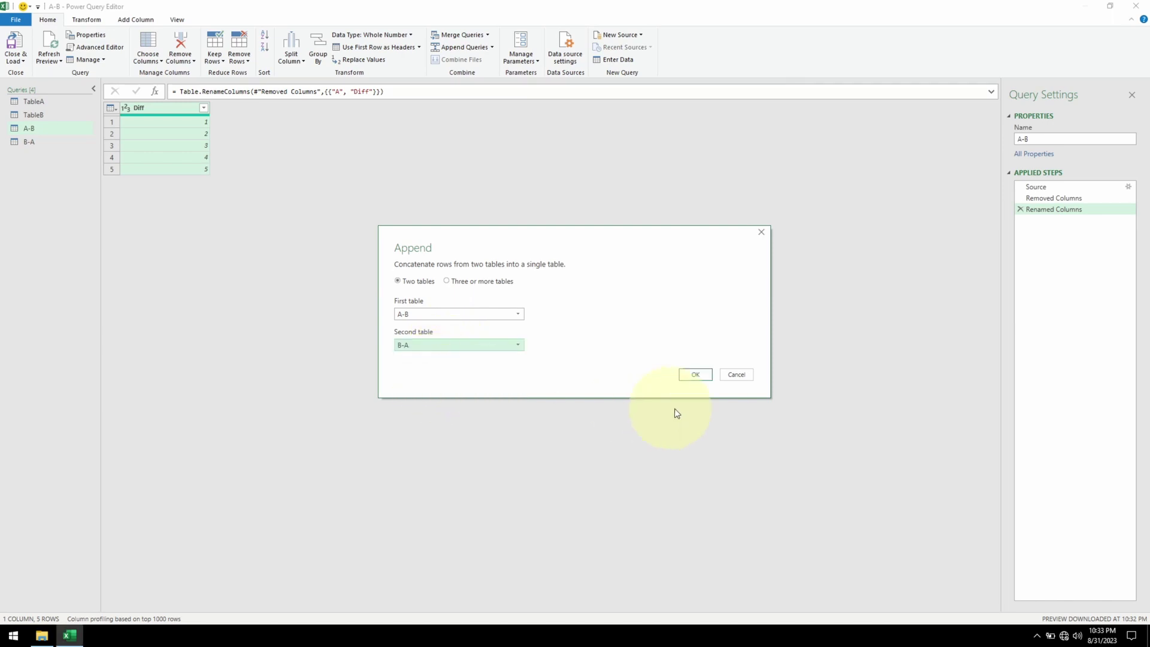
left_click(696, 375)
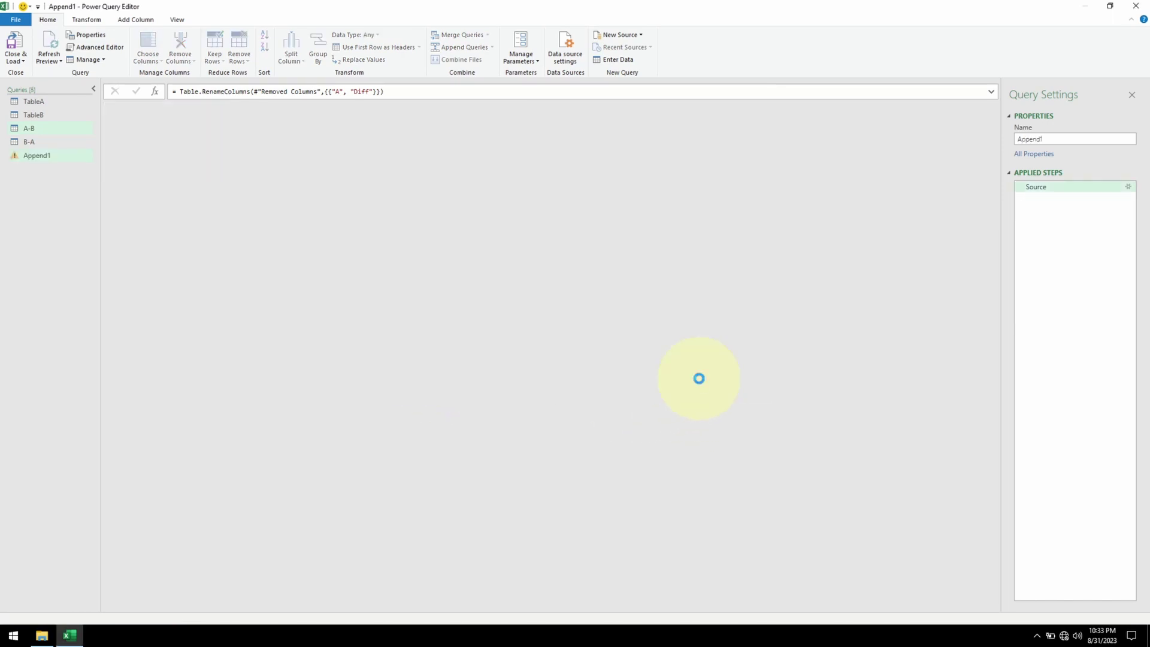
- Rename the Append1 query to Diff
right_click(38, 156)
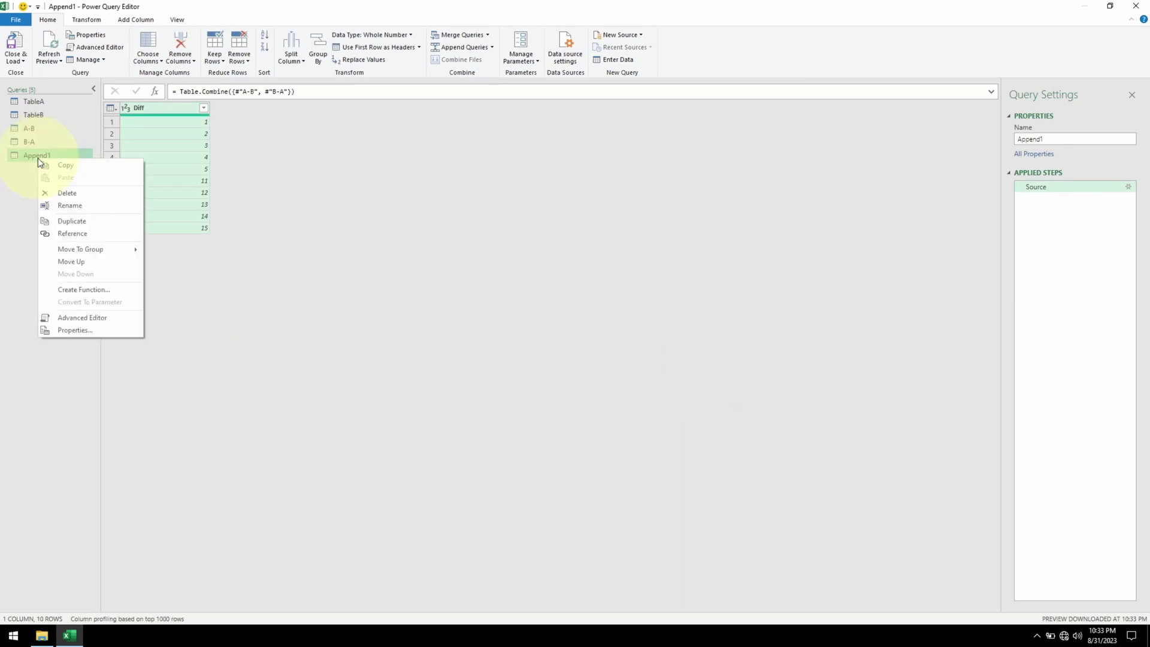
left_click(72, 206)
type("Diff")
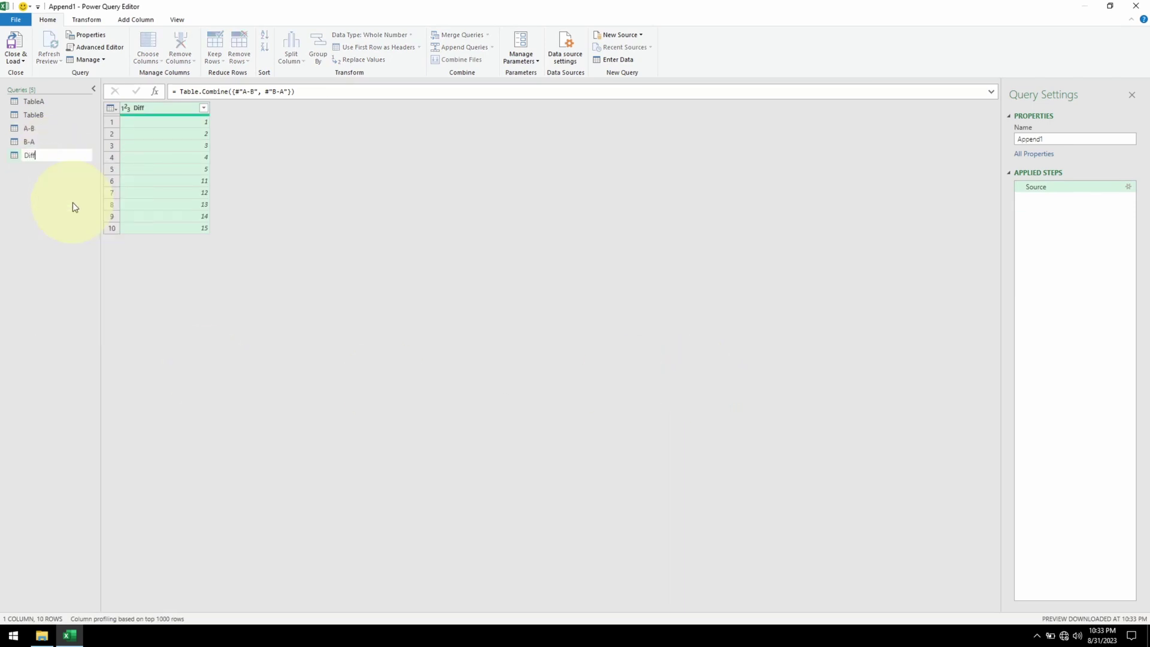
key("Return")
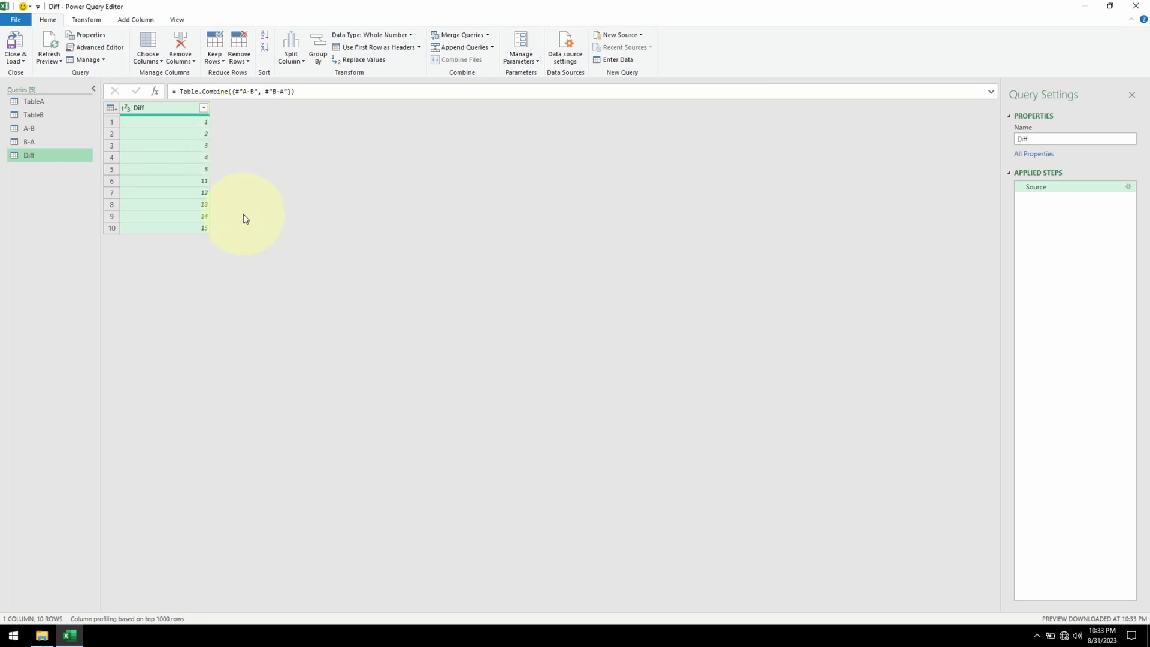
- Close the editor and load the queries as connection only
left_click(15, 58)
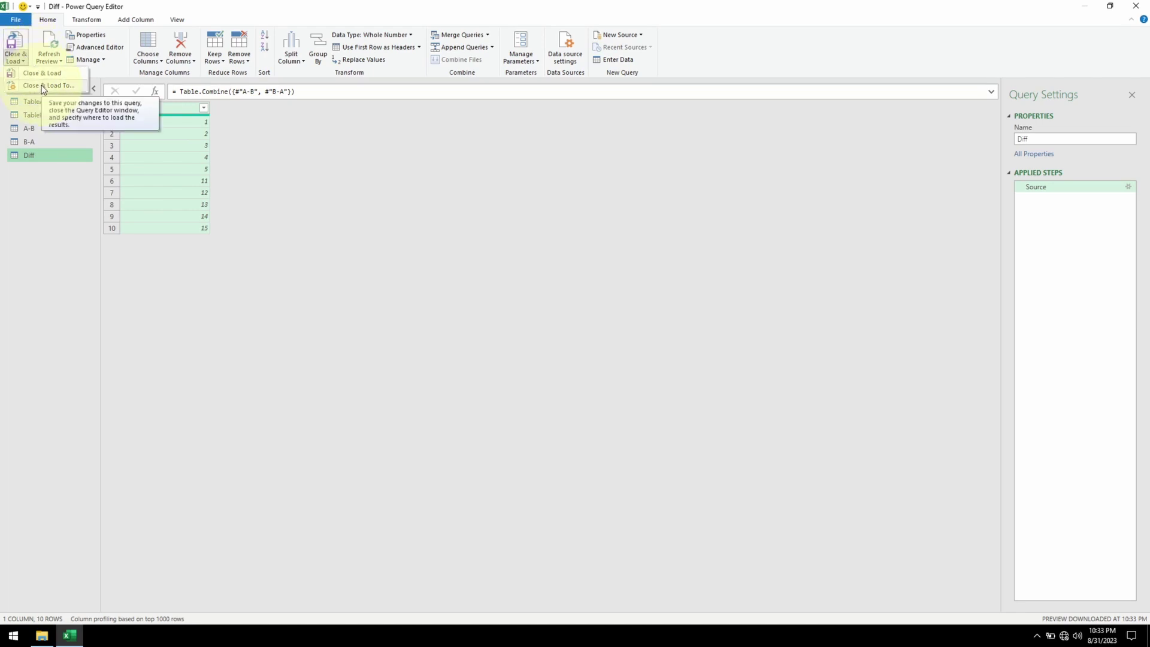
left_click(42, 73)
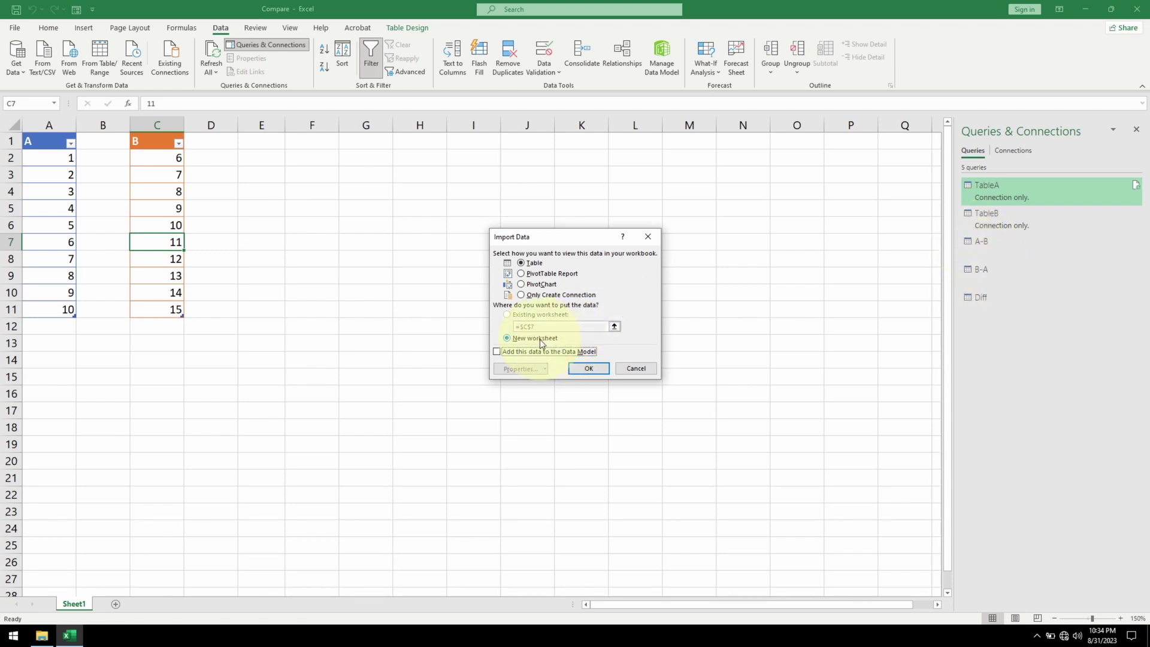
left_click(566, 294)
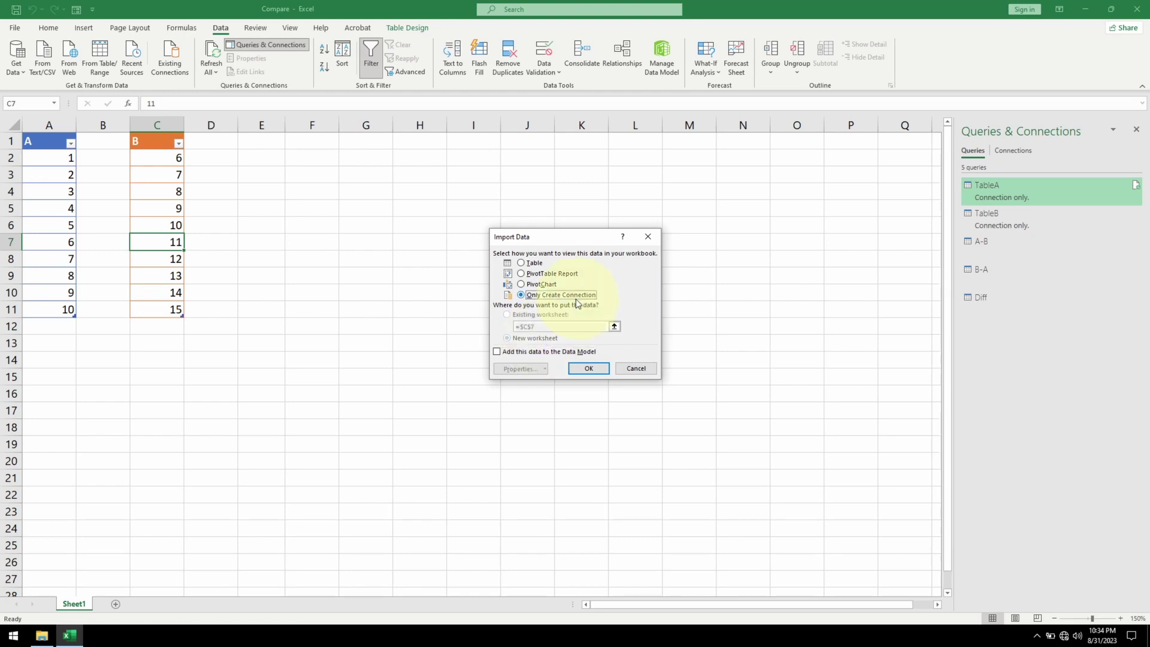
left_click(589, 369)
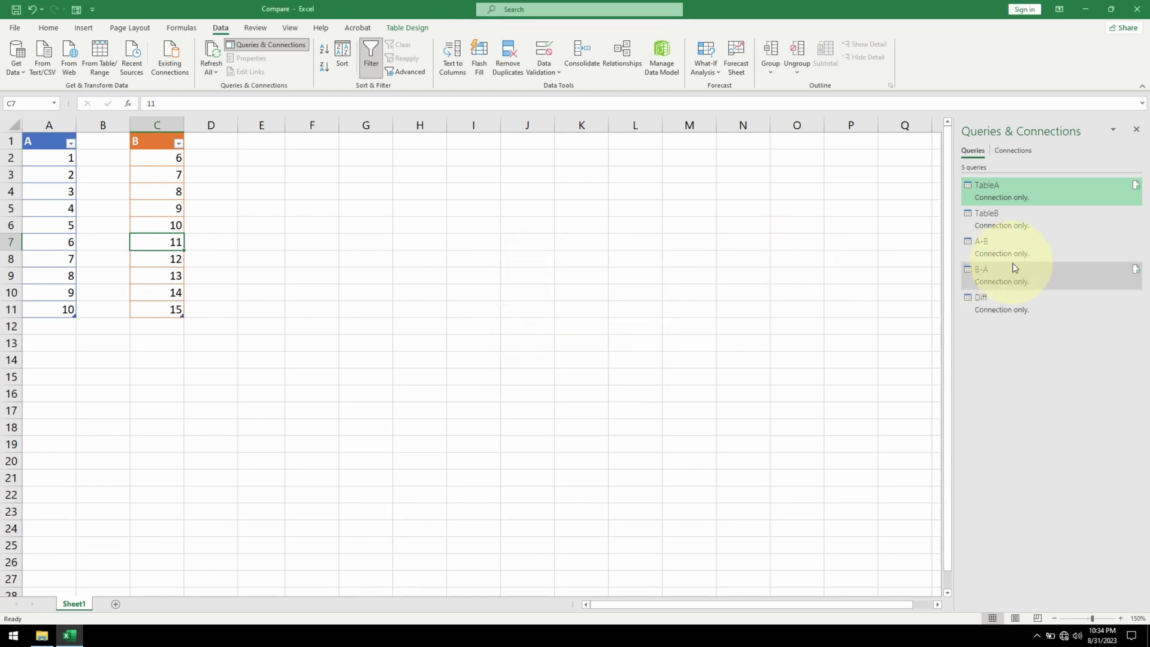
- Load the A-B query as a table starting at cell E1
left_click(263, 142)
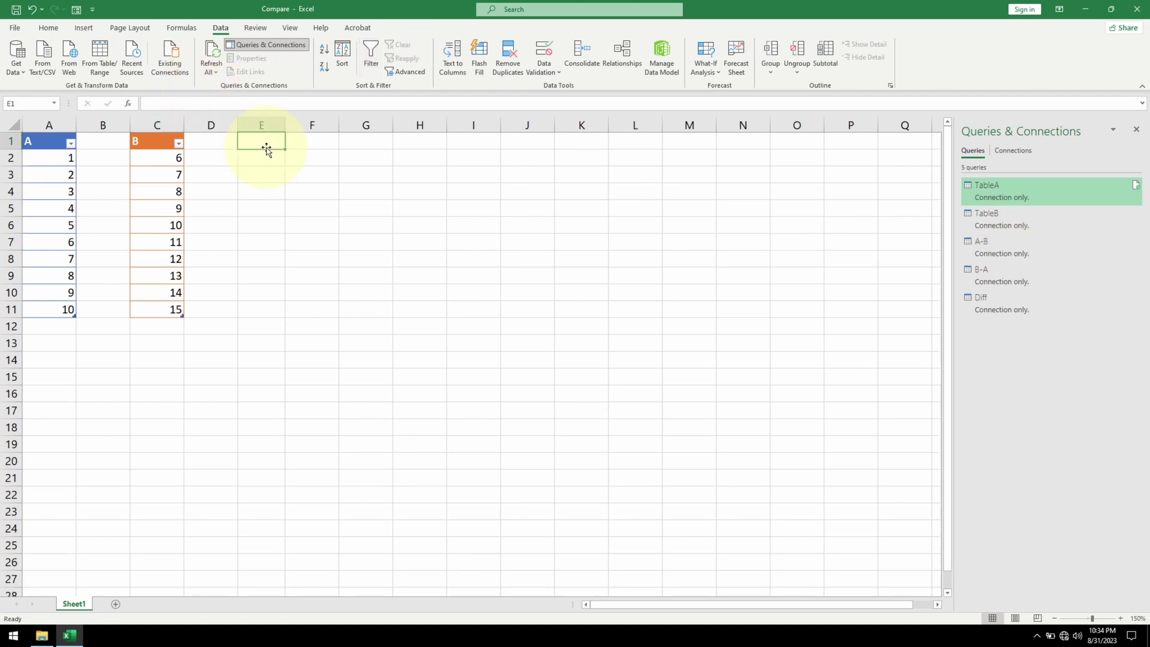
right_click(1002, 251)
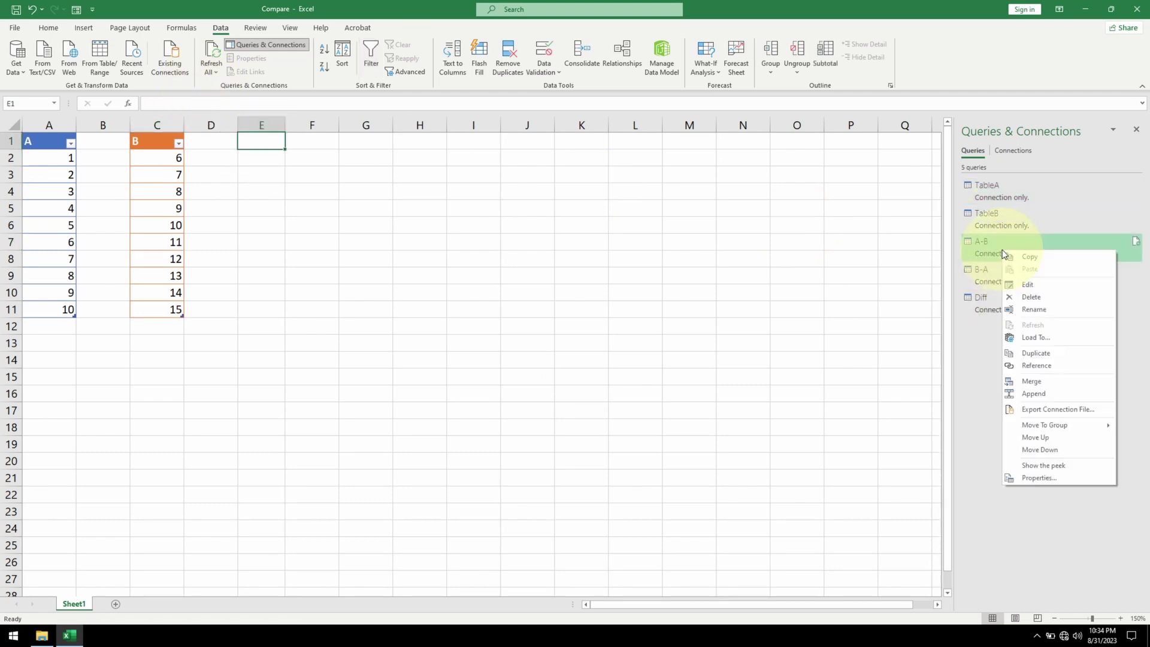
left_click(1040, 339)
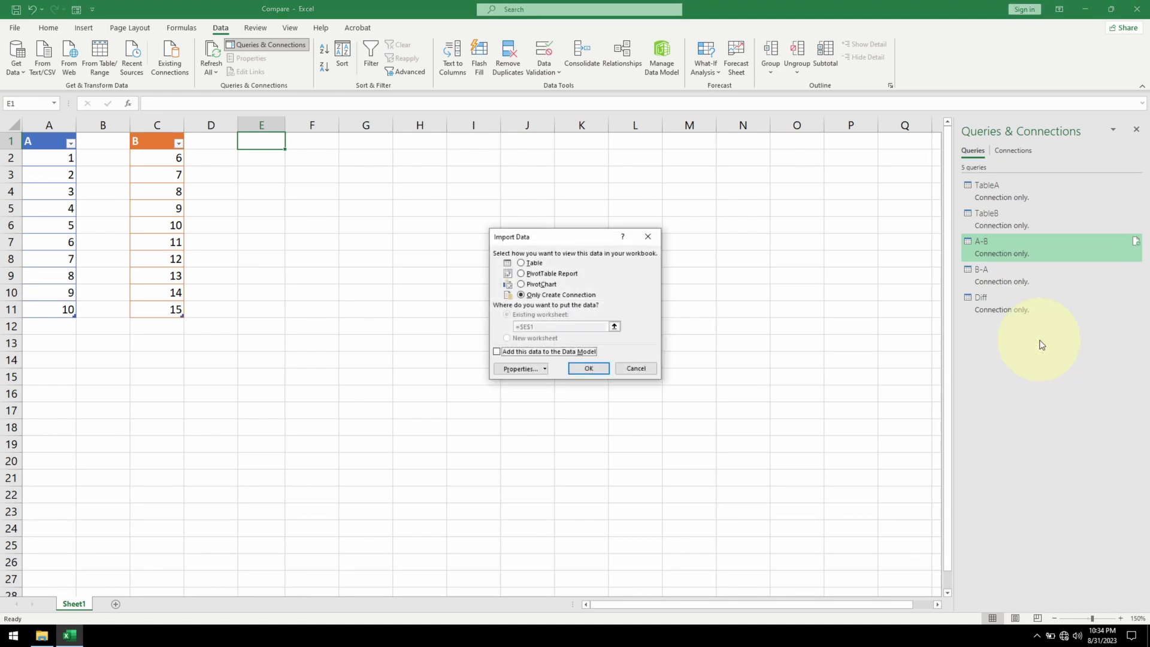
left_click(533, 264)
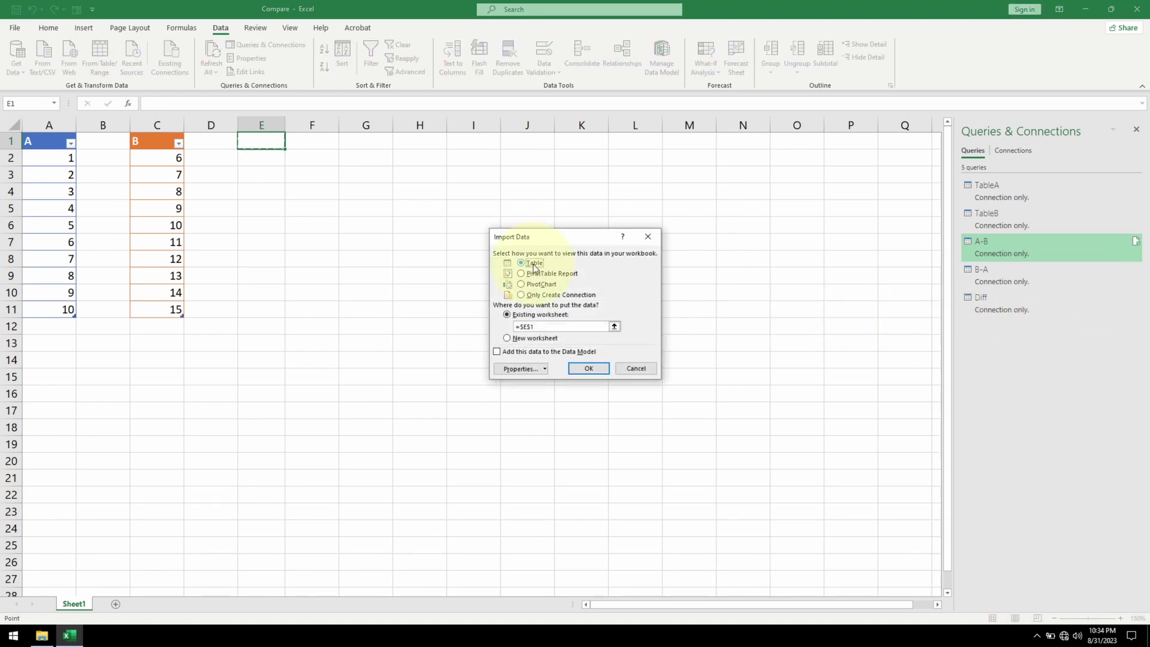
left_click(550, 325)
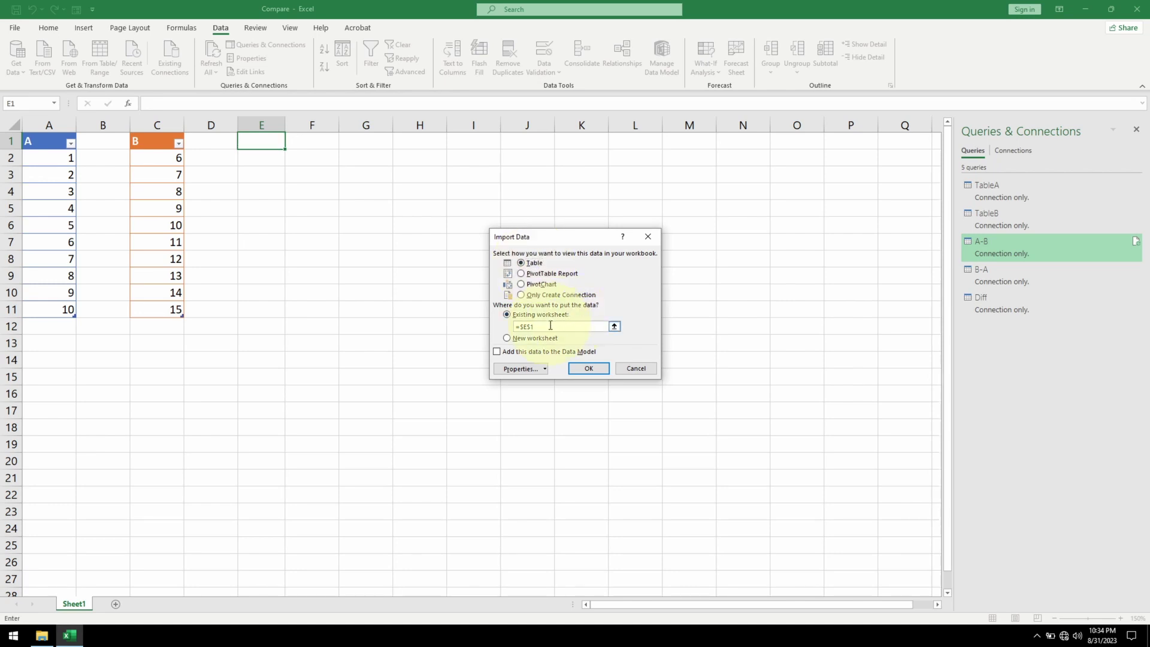
left_click(590, 368)
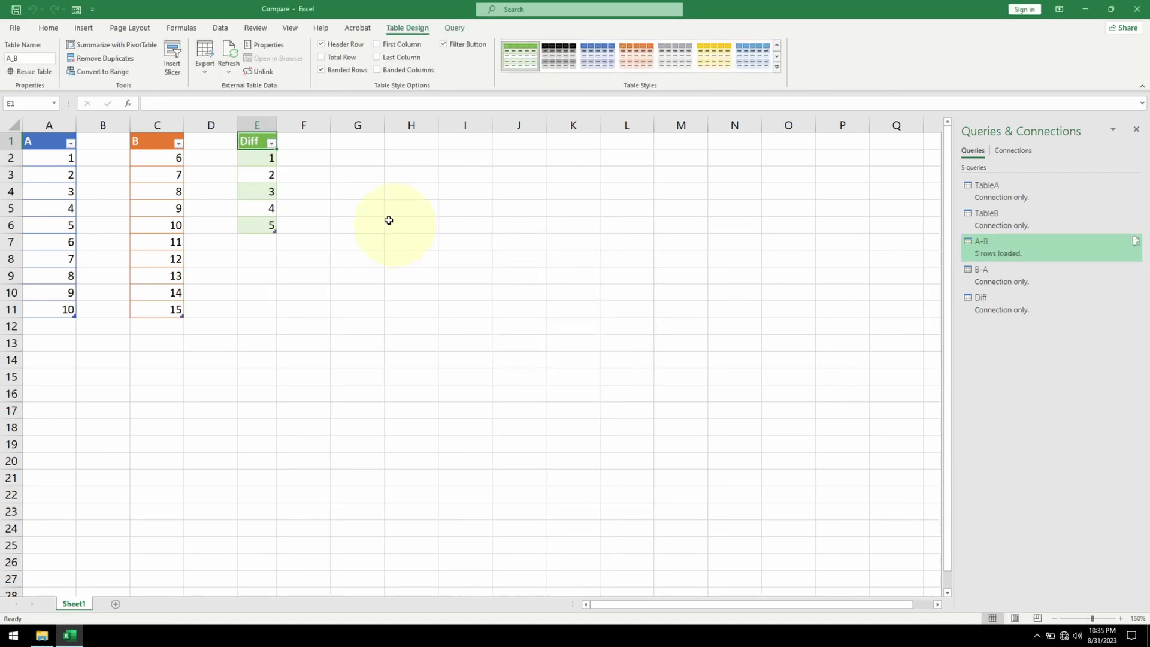
- Load the B-A query as a table starting at cell F1
right_click(993, 287)
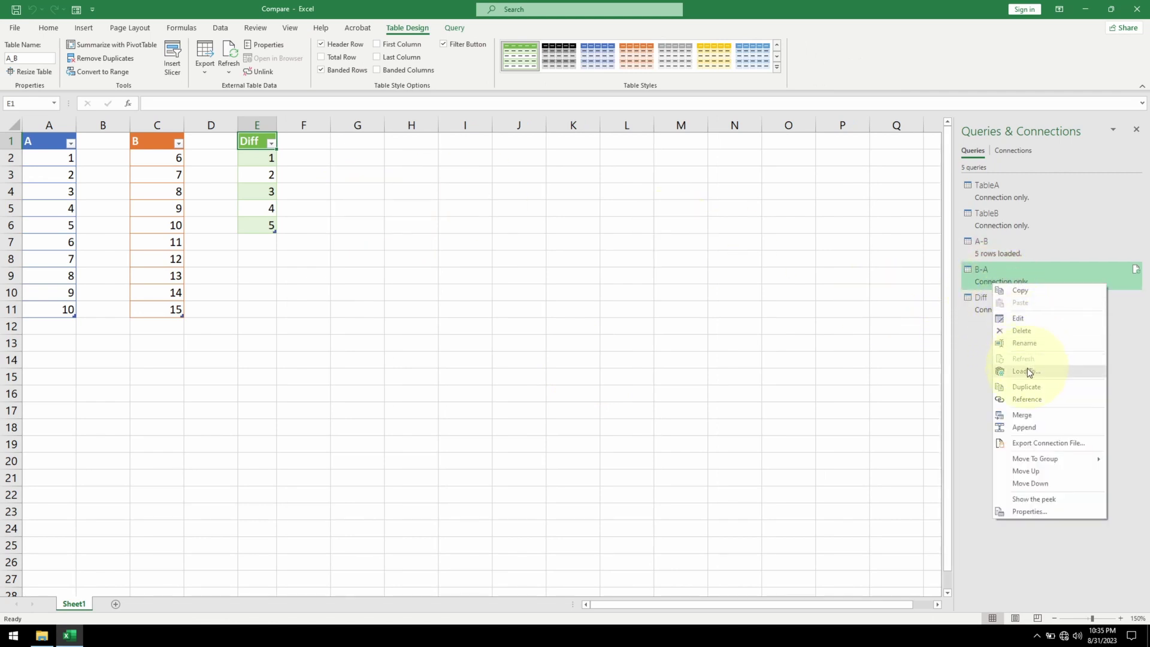
left_click(1027, 370)
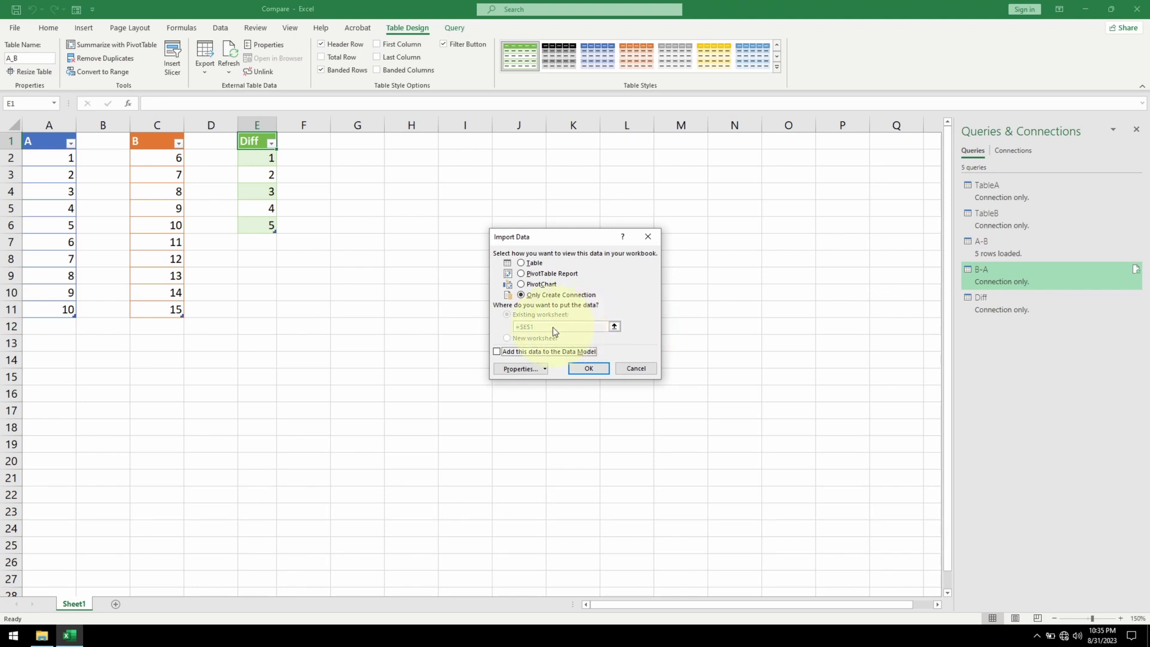
left_click(533, 263)
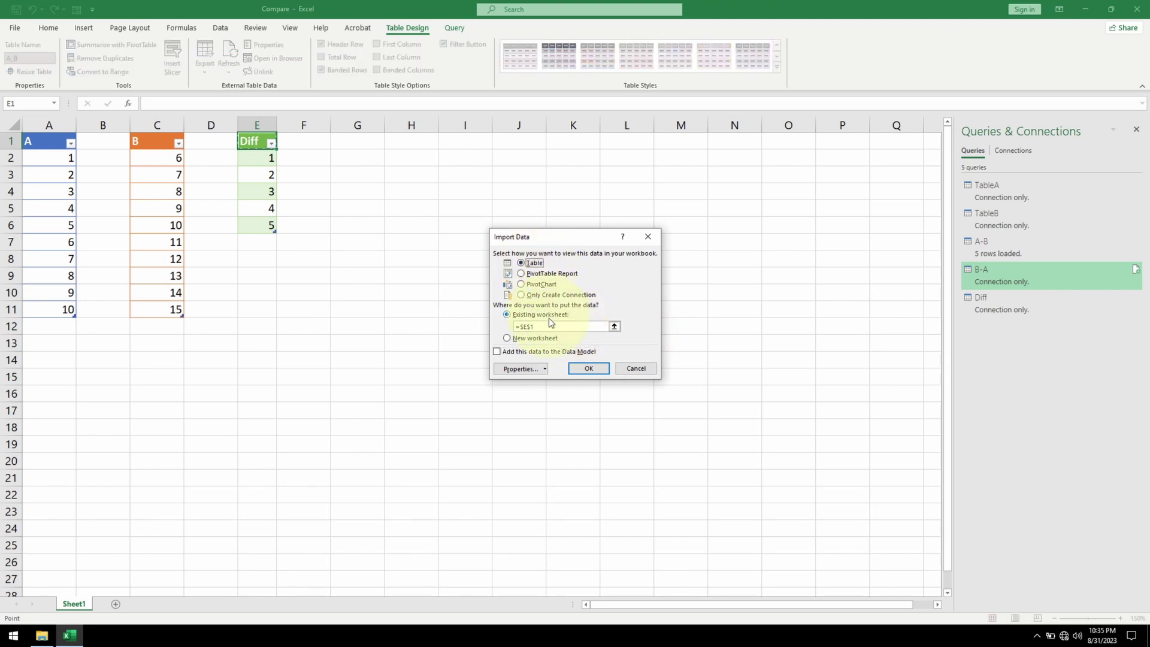
left_click(316, 141)
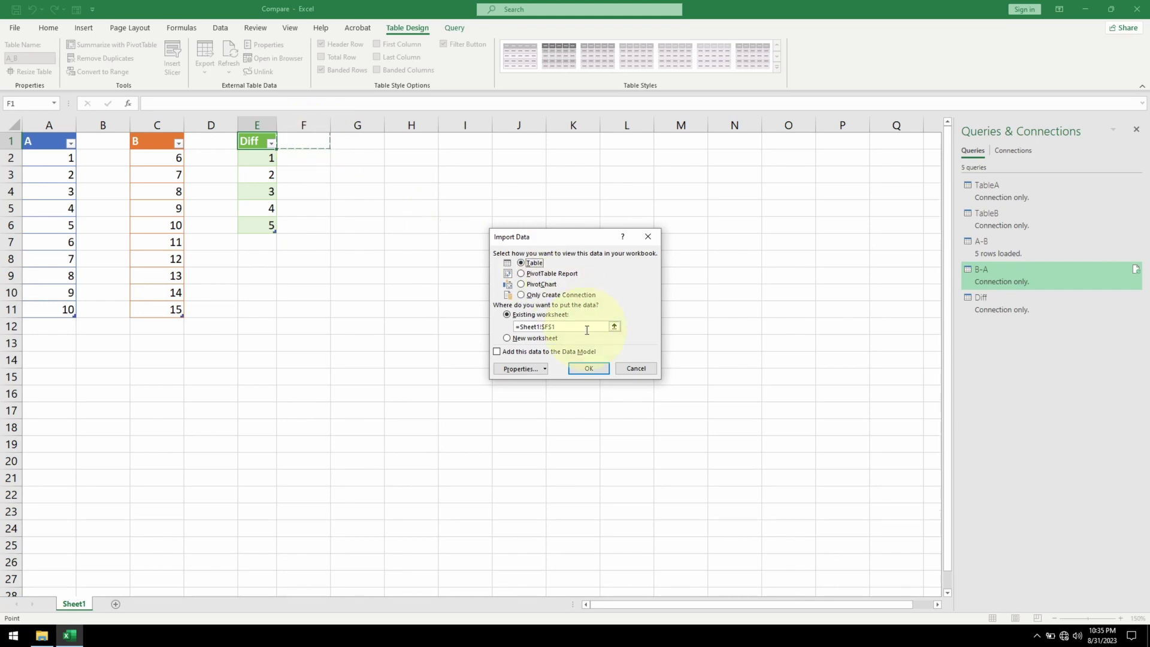
left_click(589, 369)
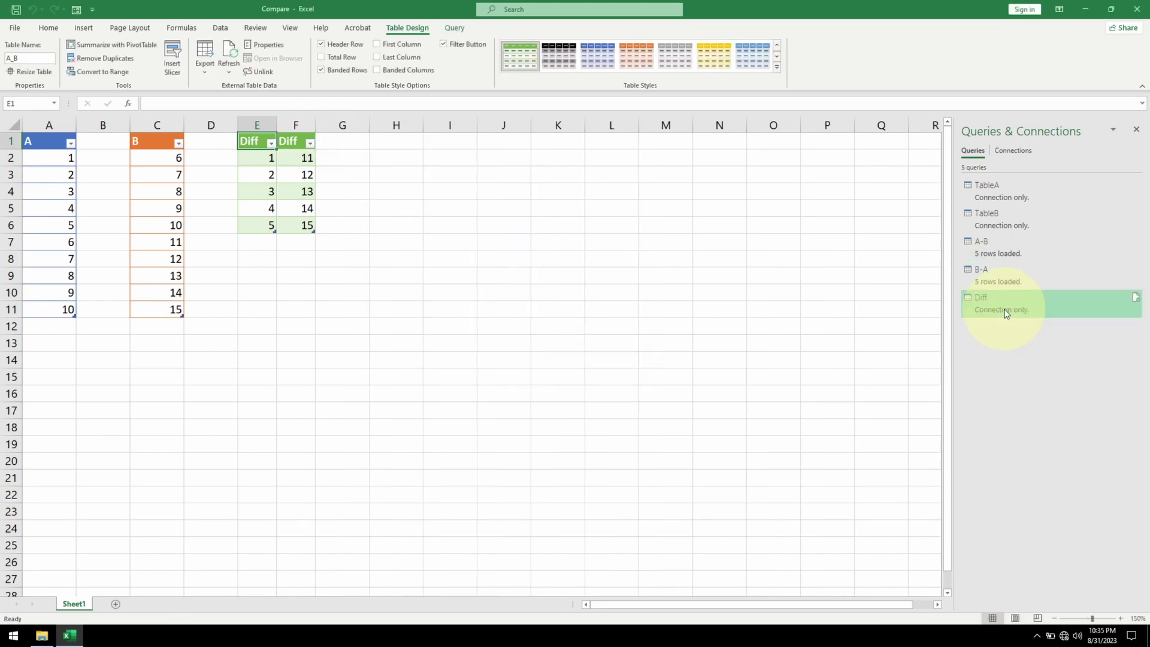
- Load the Diff query as a table starting at cell G1
right_click(1006, 312)
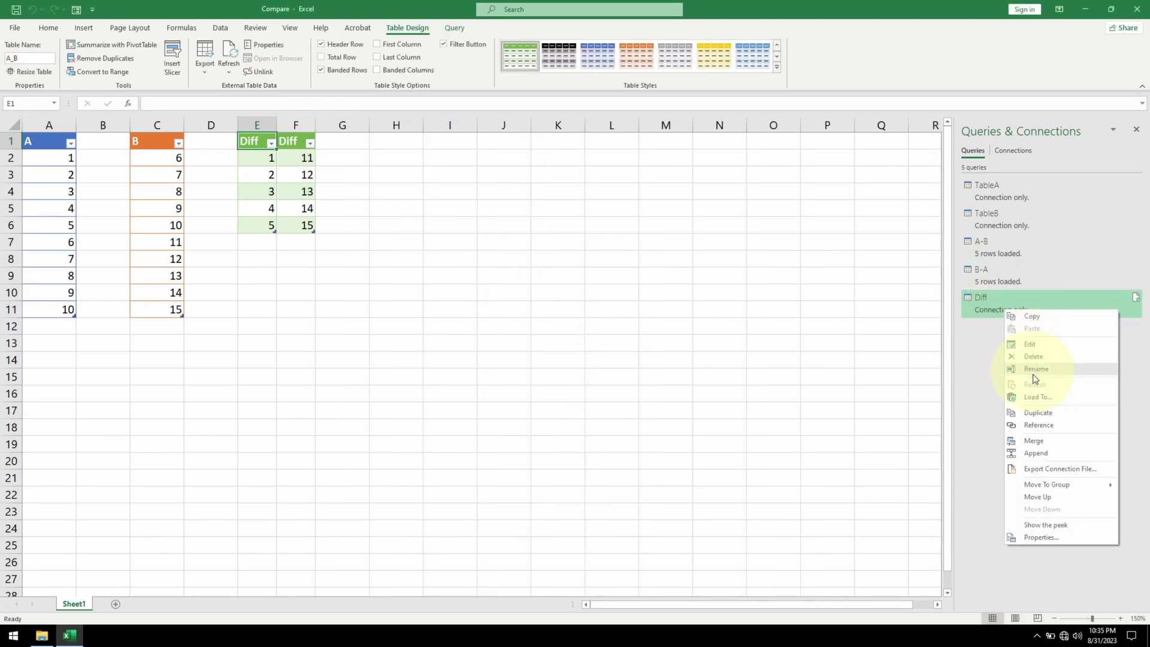
left_click(1032, 398)
left_click(531, 263)
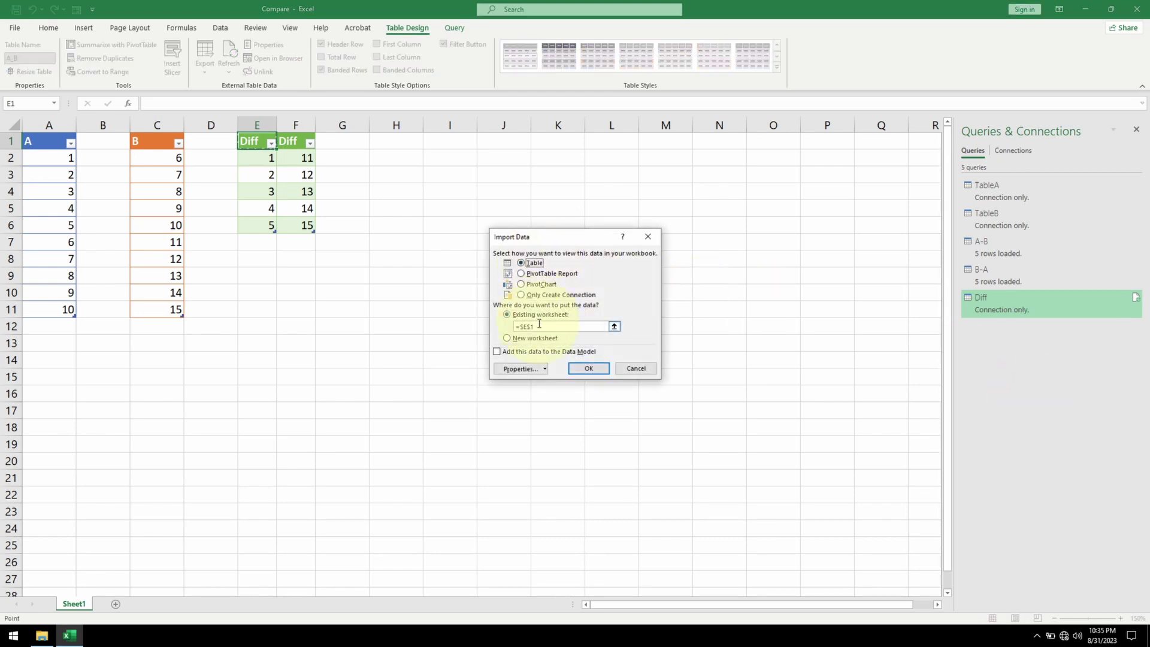
left_click(354, 142)
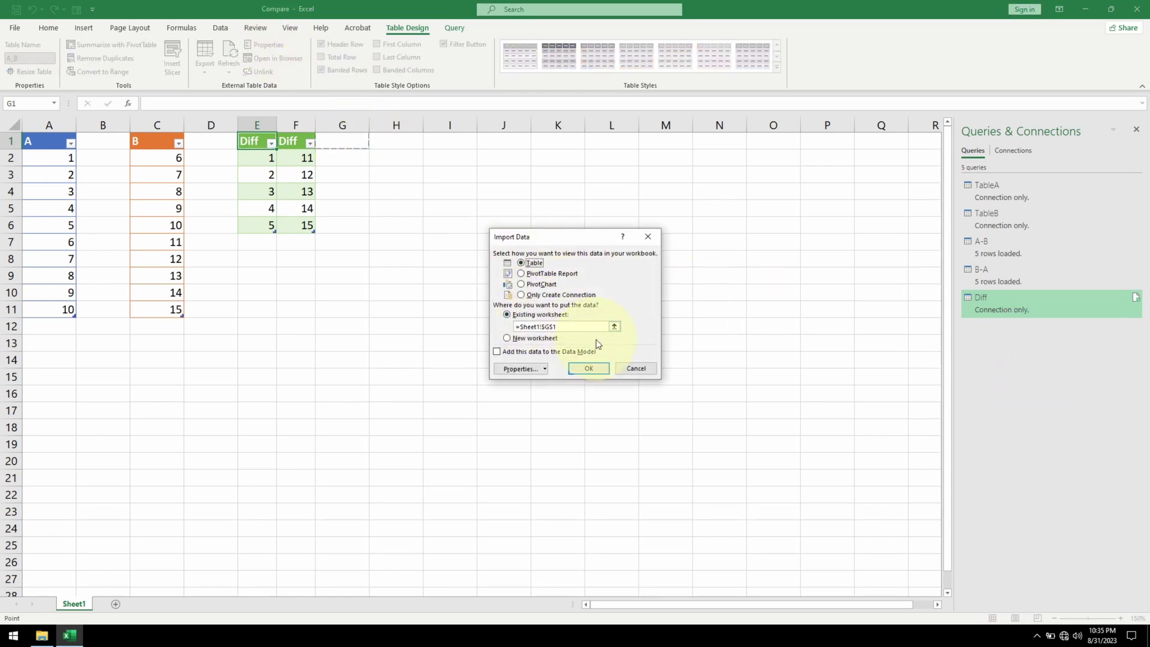
left_click(589, 368)
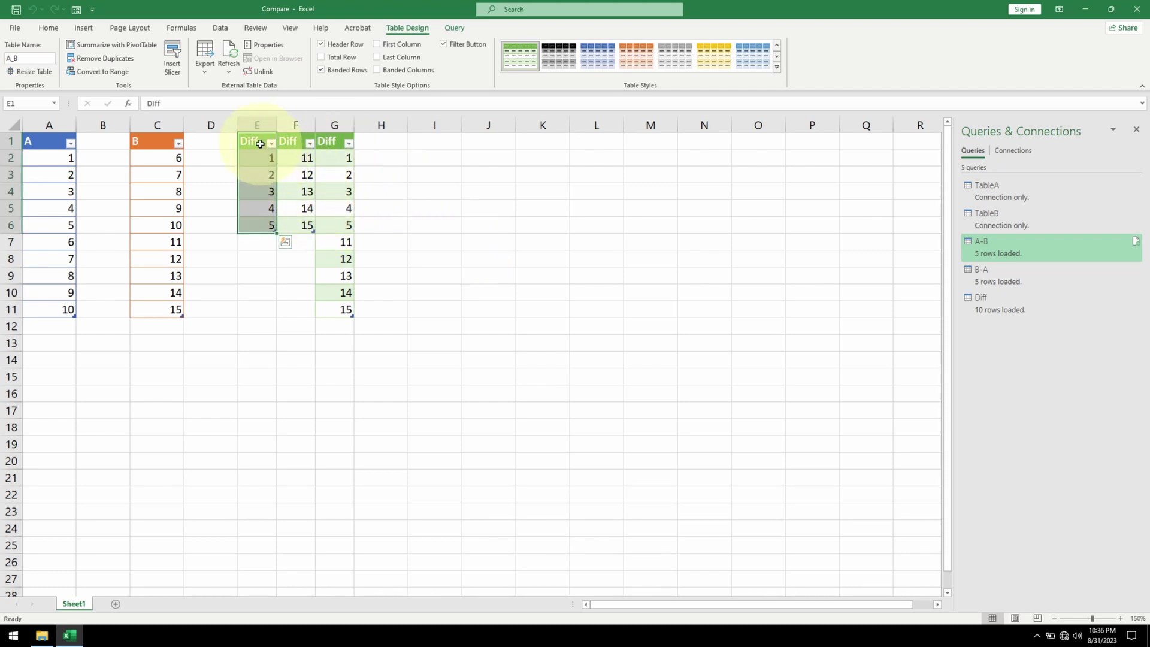
- Move E1:G11 down one row and label E1:G1 'A-B', 'B-A' and 'Sym Diff'
left_click_drag(259, 143, 331, 330)
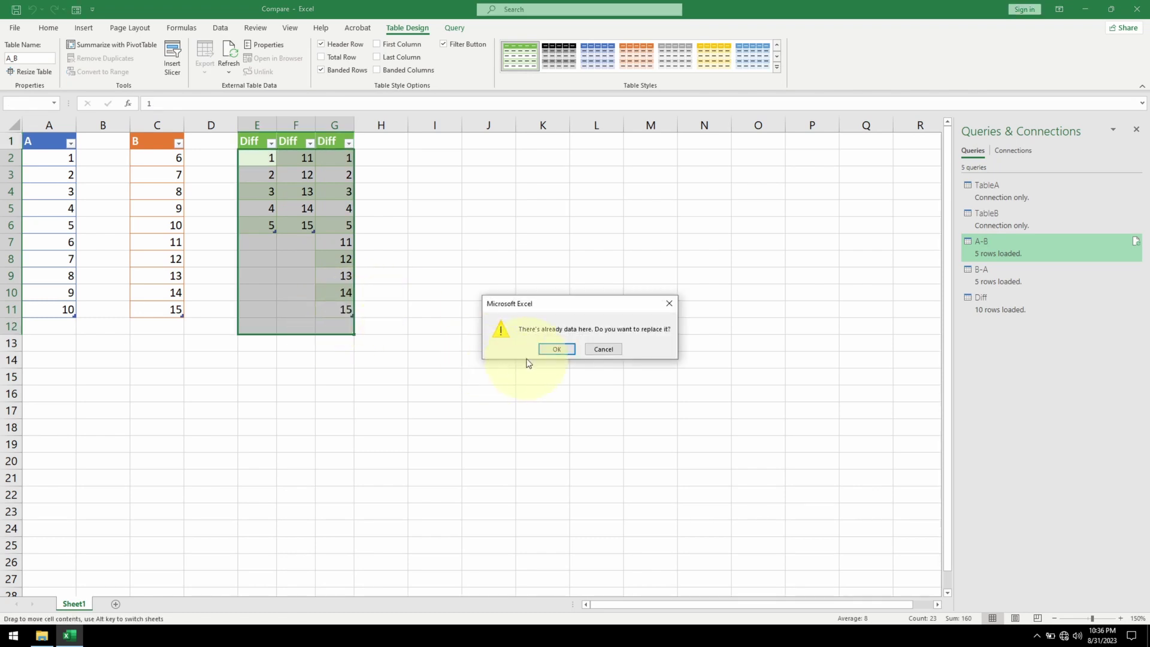
left_click(548, 351)
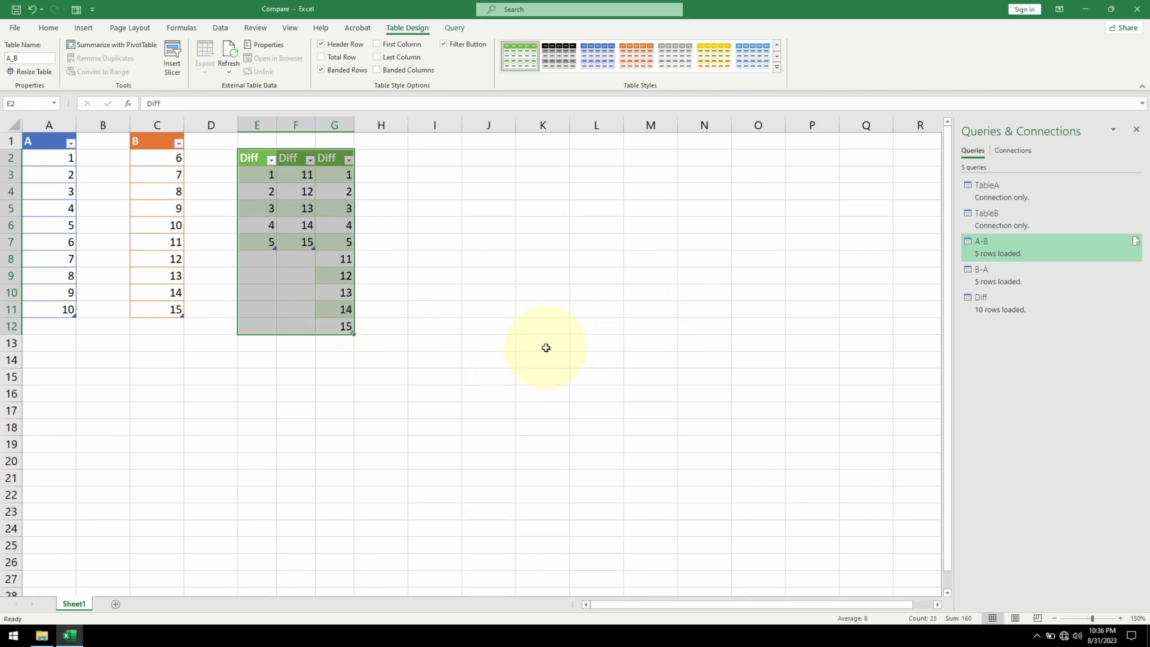
type("A-B")
key("Tab")
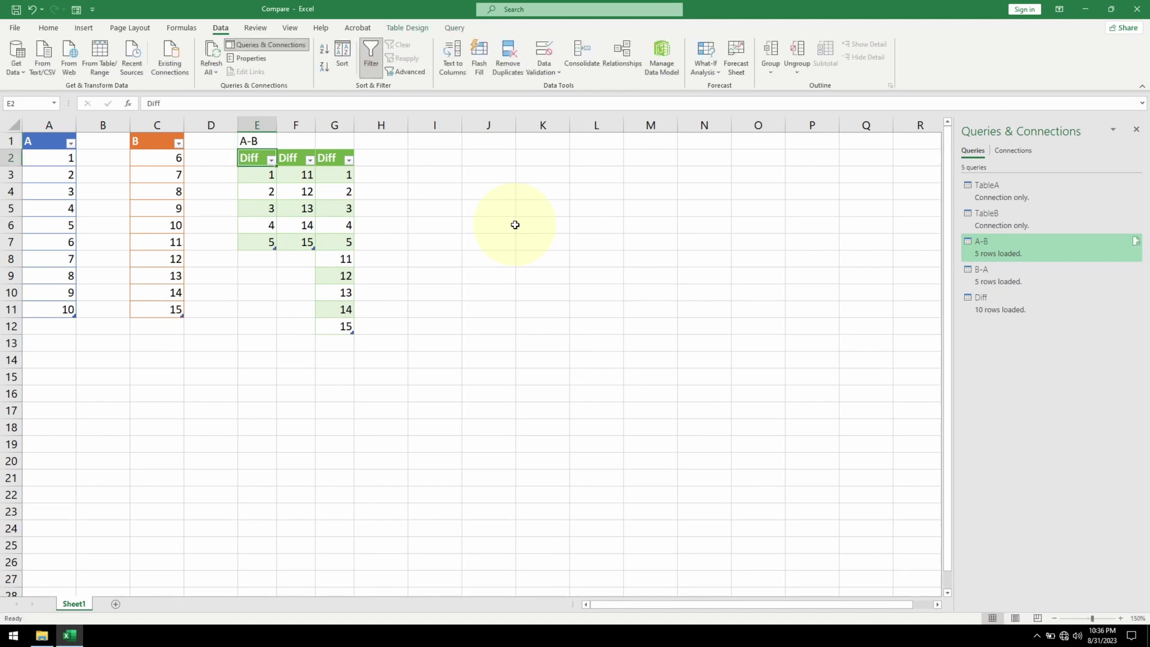
type("B-A")
key("Tab")
type("Sym")
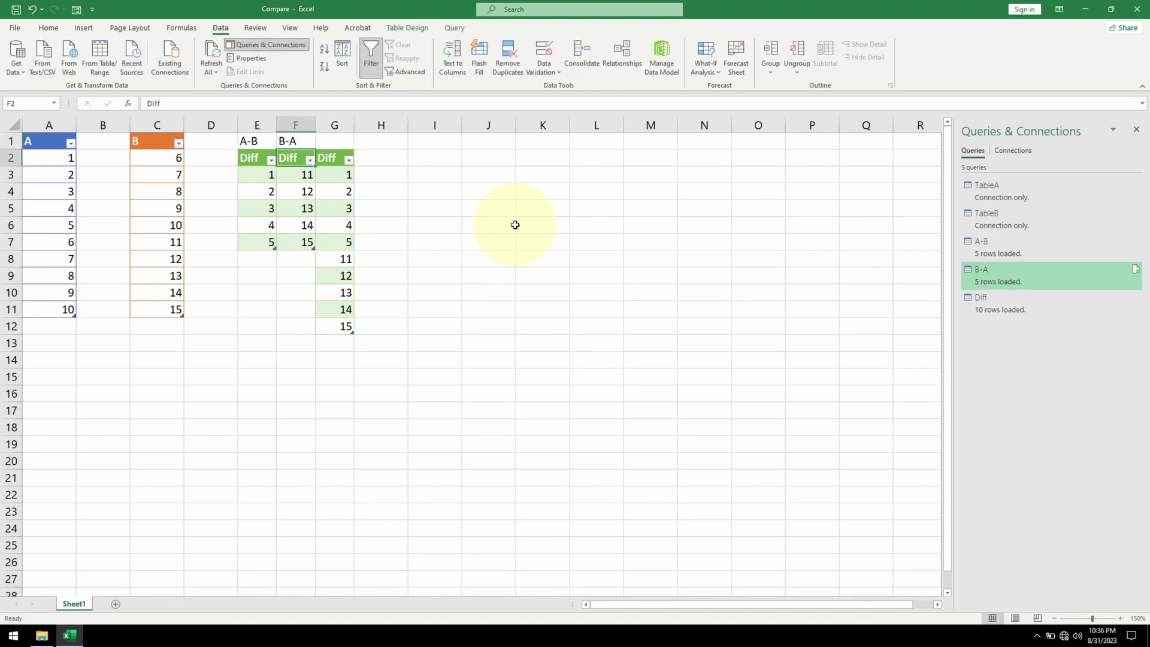
type(" Diff")
key("Return")
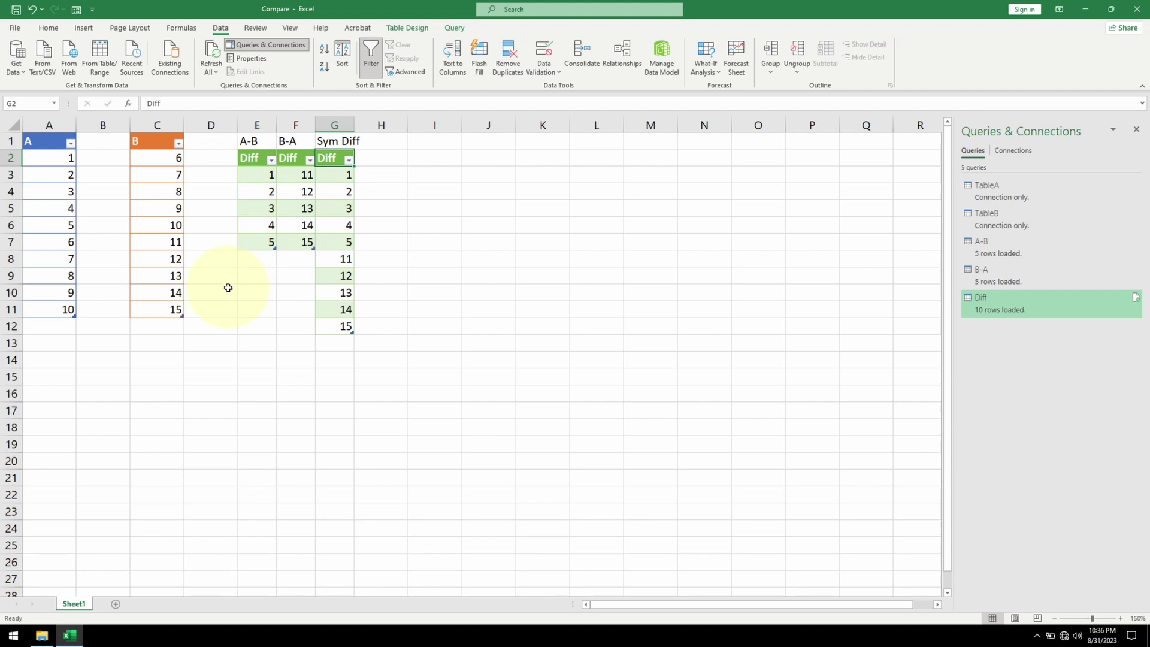
- Add 16 to table B in C12, then Refresh All so B-A and Sym Diff include it
left_click(150, 333)
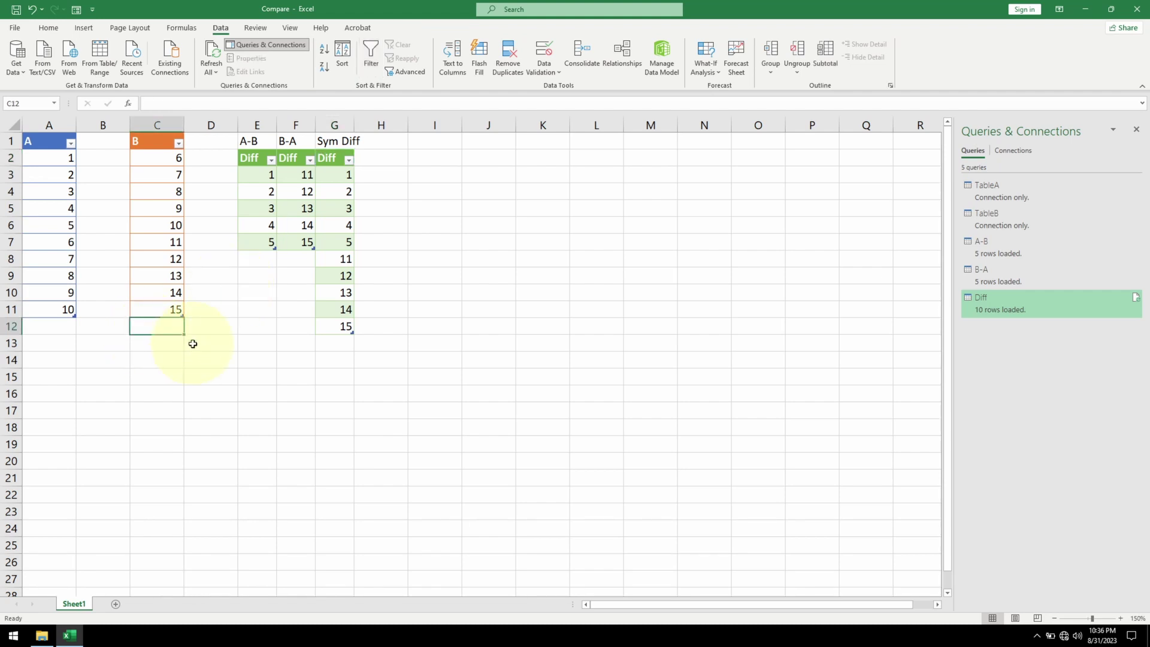
type("16")
key("Return")
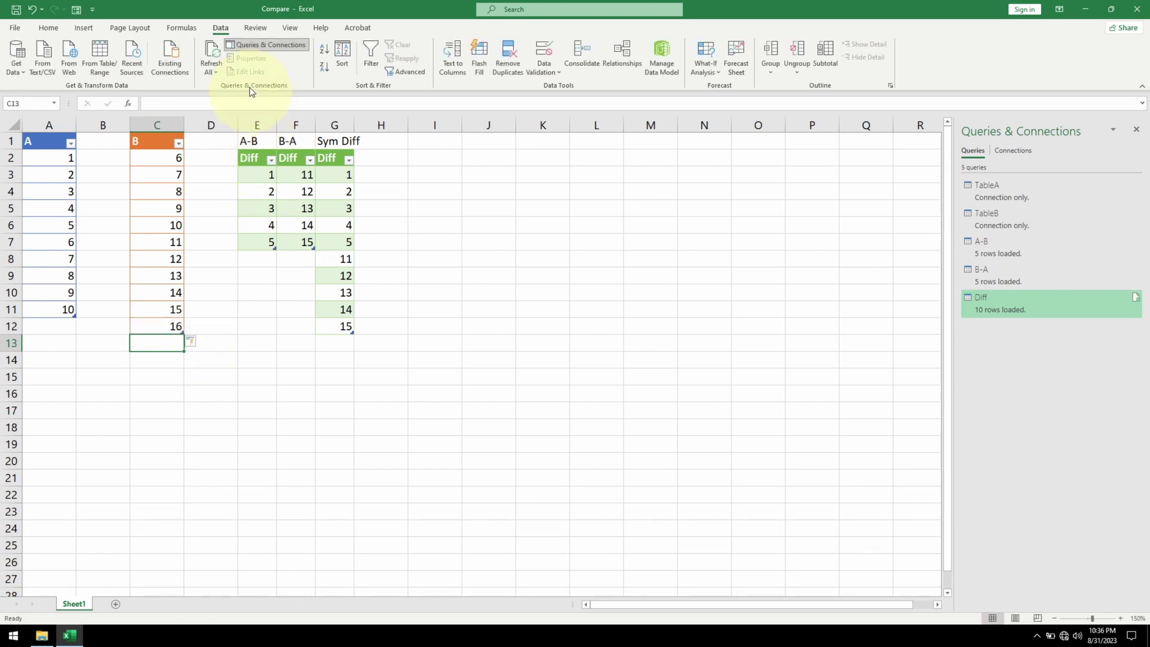
left_click(215, 52)
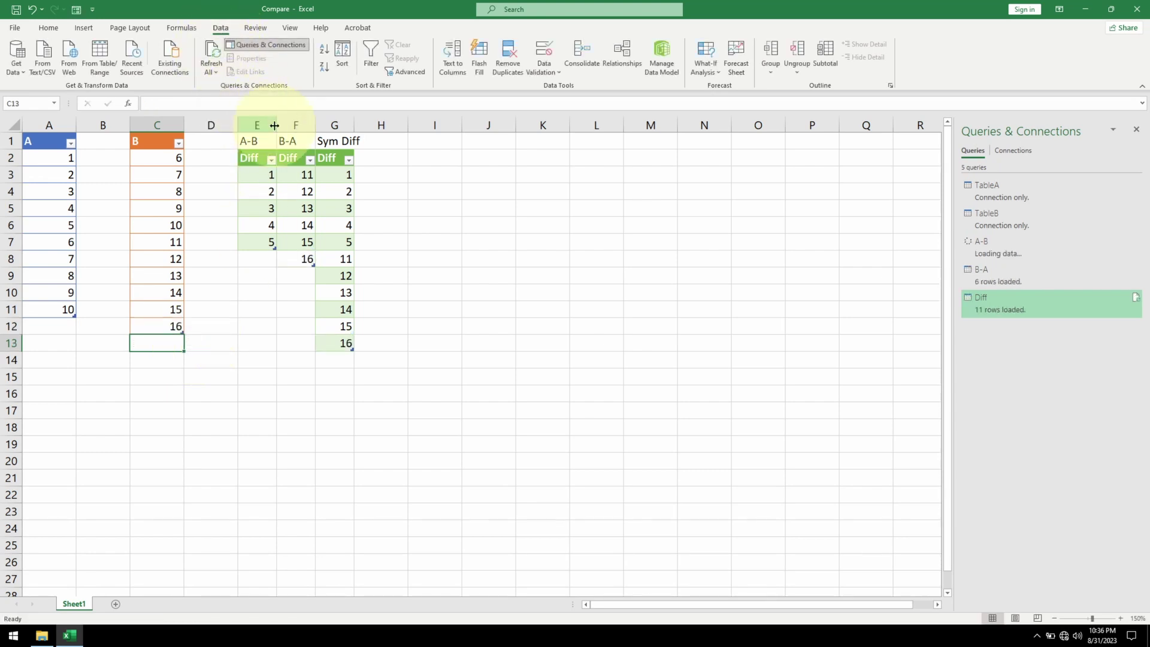
left_click(339, 345)
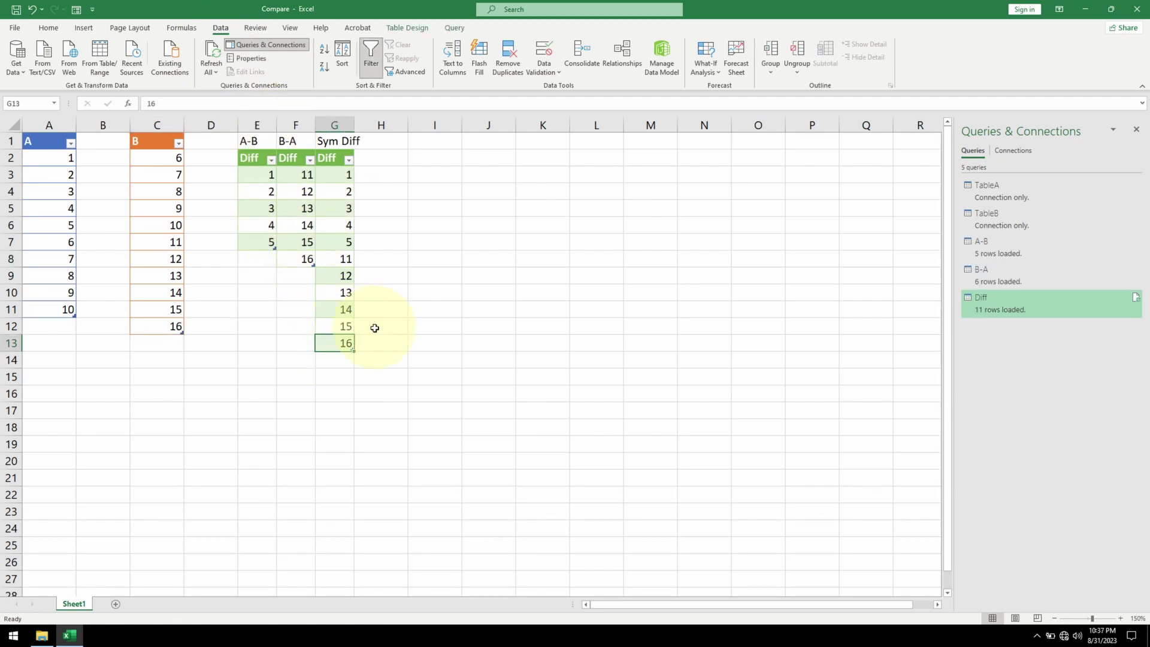